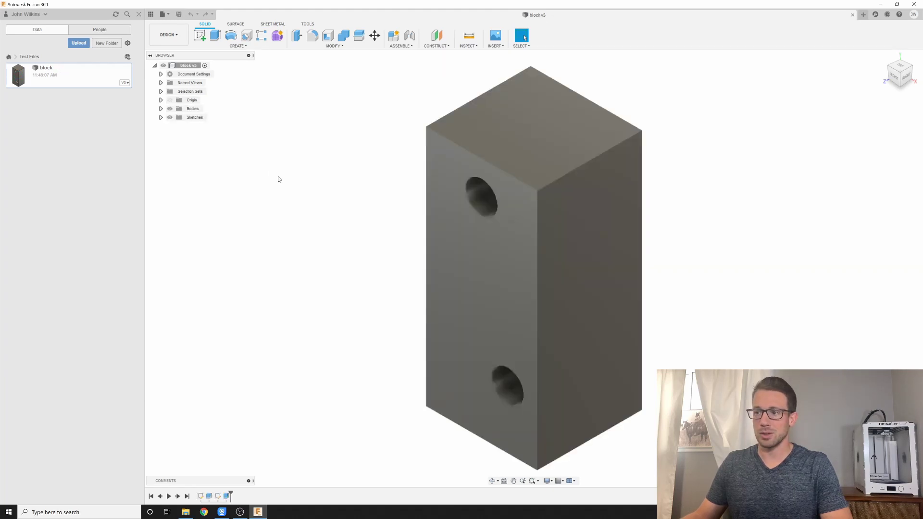
# - Orbit the view to look at the block from a different angle
pyautogui.keyDown('shift'); pyautogui.moveTo(285, 171); pyautogui.dragTo(391, 230, button='middle'); pyautogui.keyUp('shift')
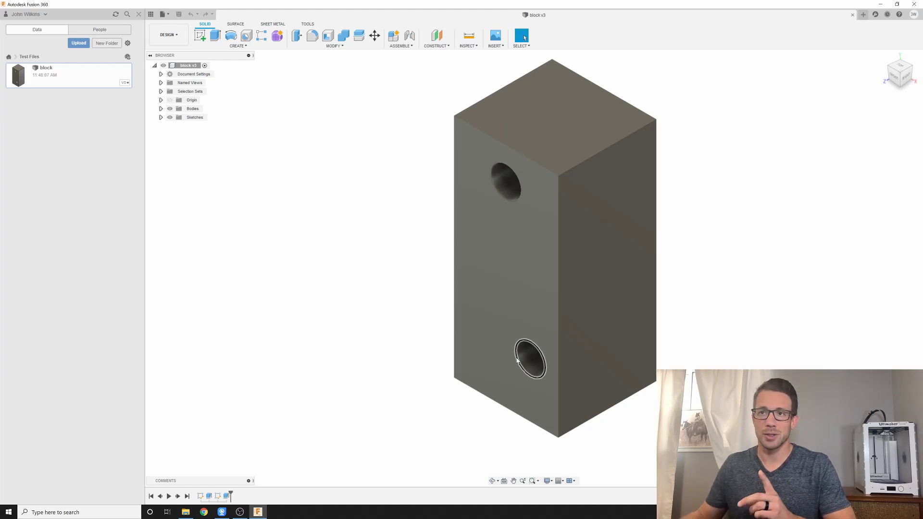
# - Sketch a 2-point rectangle on the block's front face, starting at its top-left corner
pyautogui.click(200, 35)
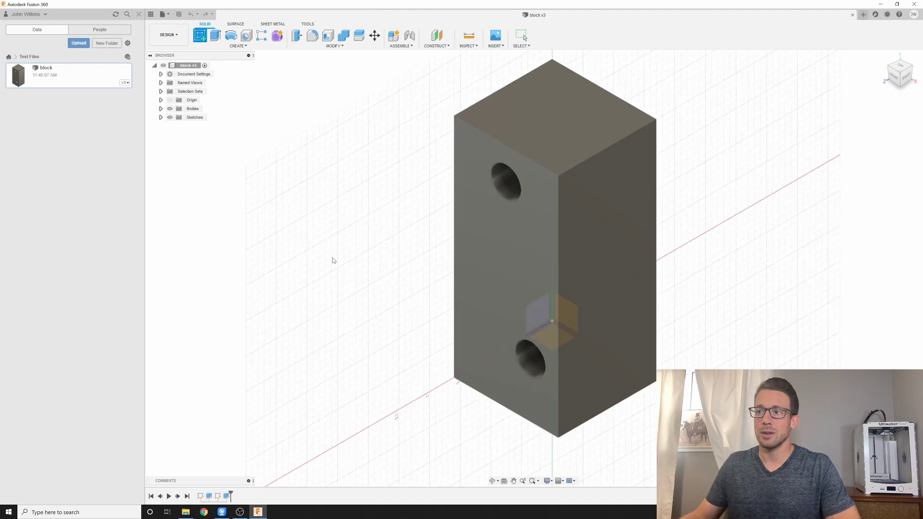
pyautogui.click(500, 224)
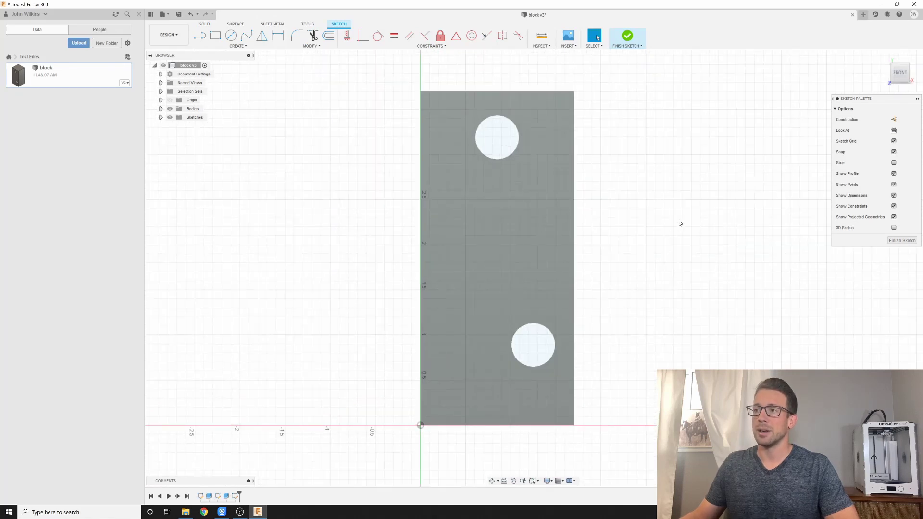
pyautogui.click(215, 37)
pyautogui.click(421, 92)
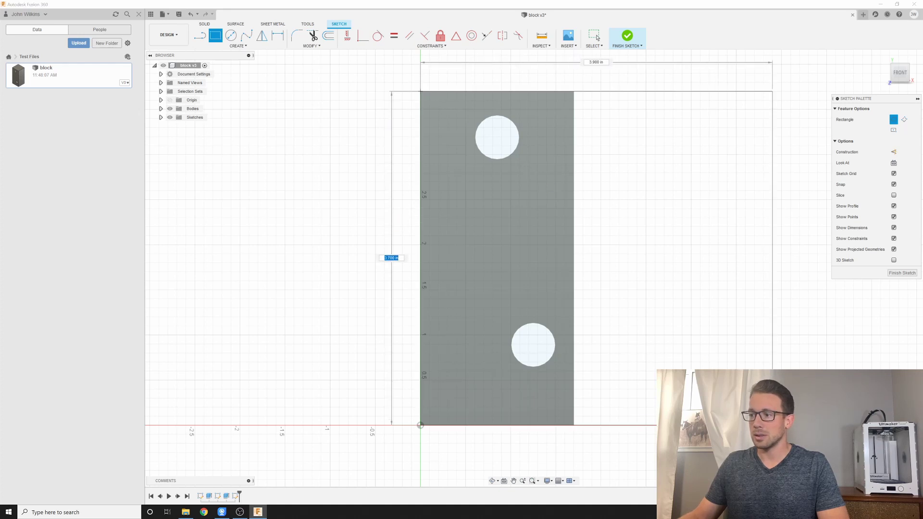
pyautogui.press('Return')
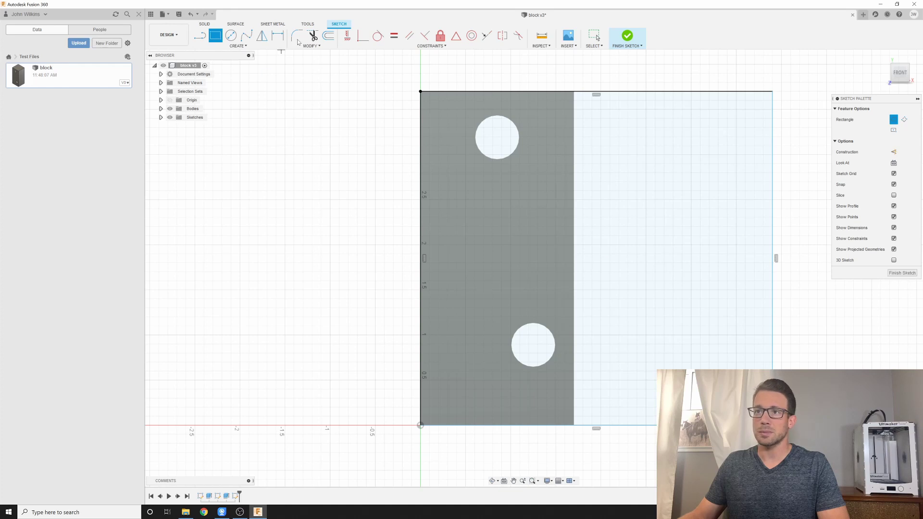
# - Dimension the rectangle to 3.90 in wide and 3.70 in tall
pyautogui.click(277, 35)
pyautogui.click(421, 195)
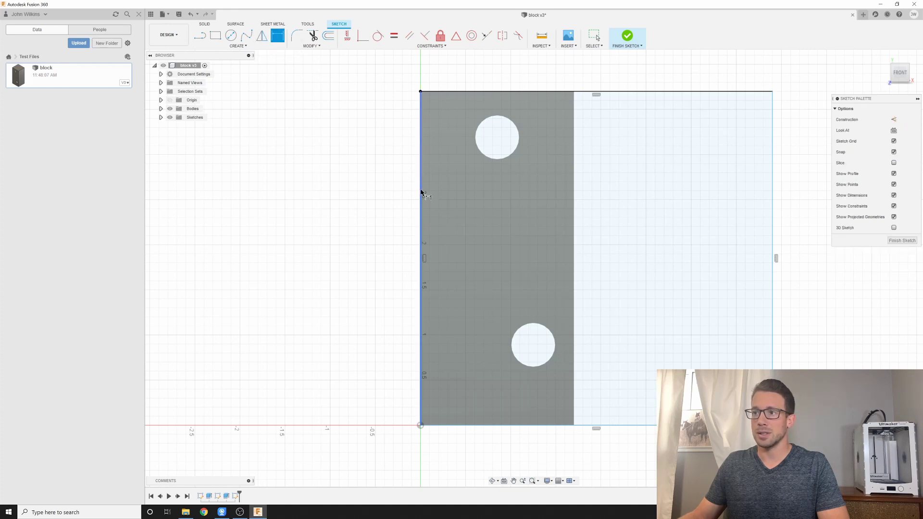
pyautogui.click(770, 191)
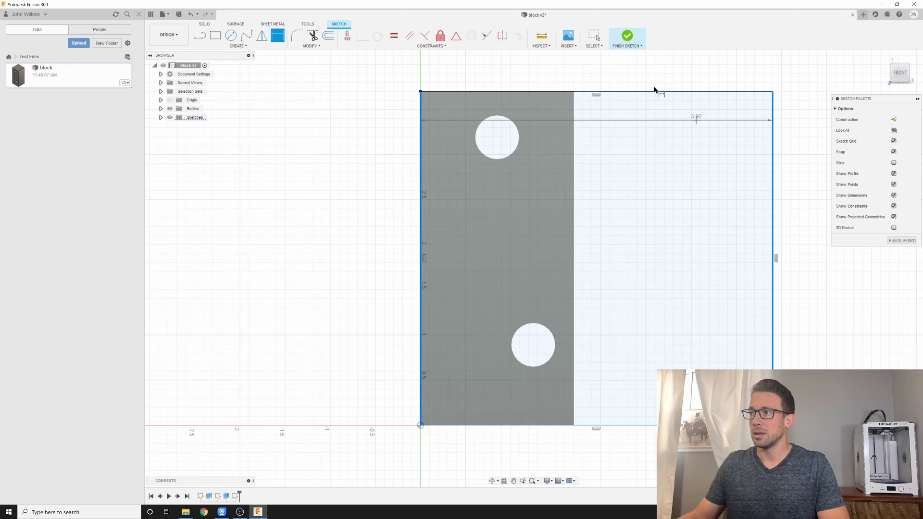
pyautogui.click(665, 70)
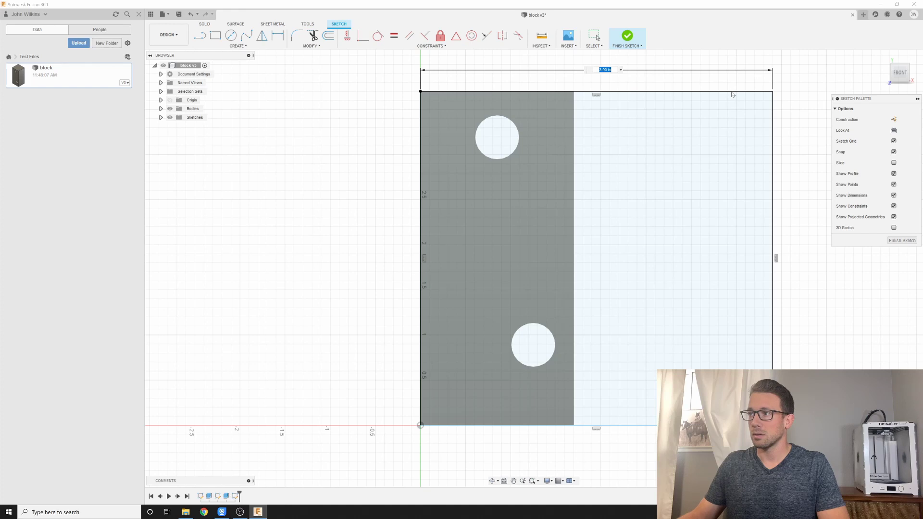
pyautogui.press('Return')
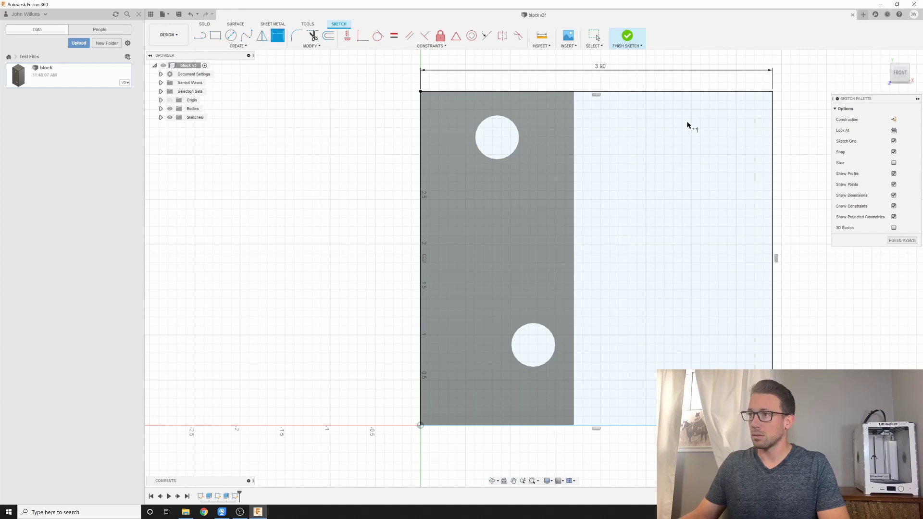
pyautogui.click(624, 425)
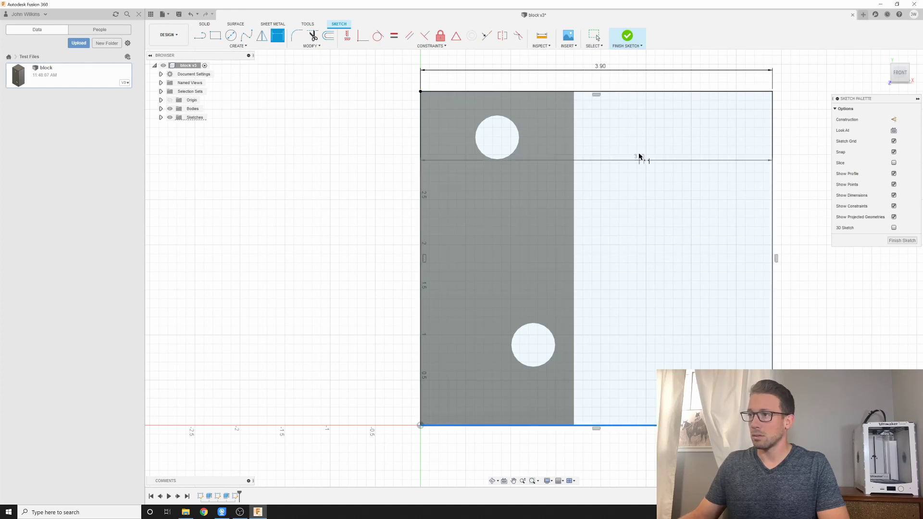
pyautogui.click(643, 92)
pyautogui.click(360, 227)
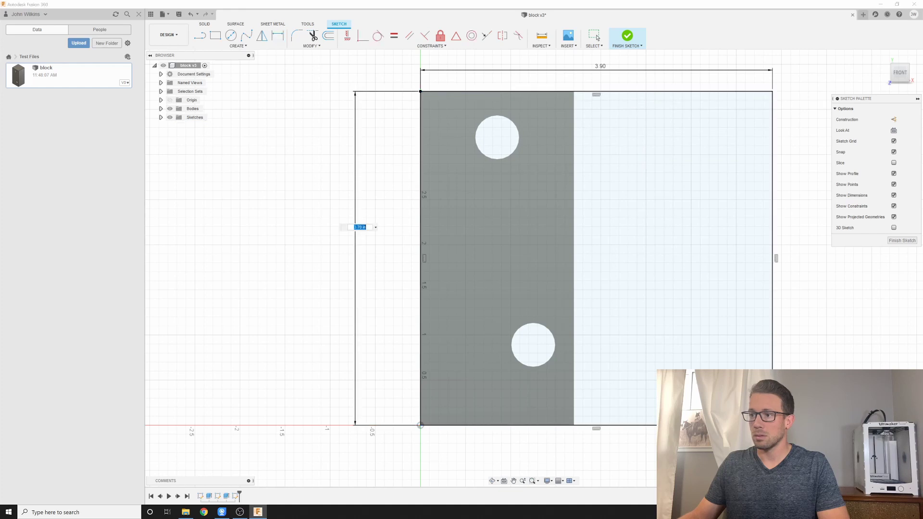
pyautogui.press('Return')
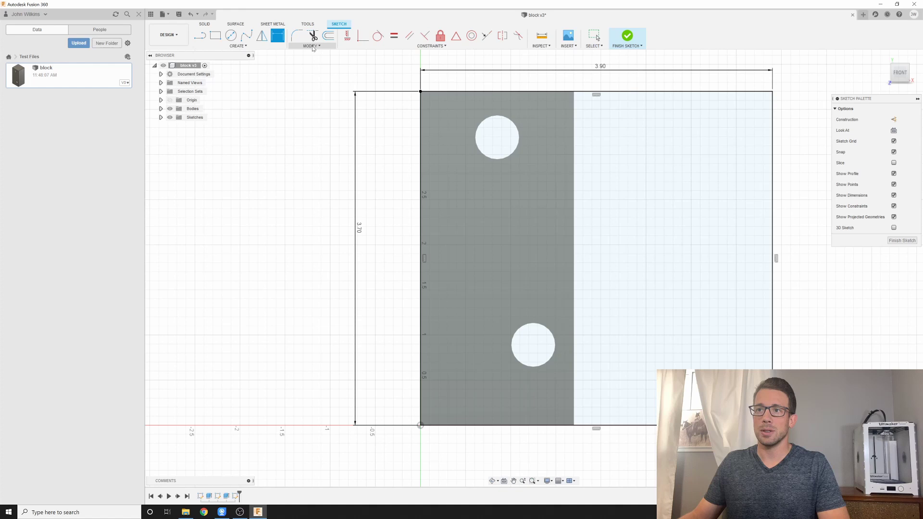
# - Project the block's upper and lower hole circles into the sketch
pyautogui.click(248, 47)
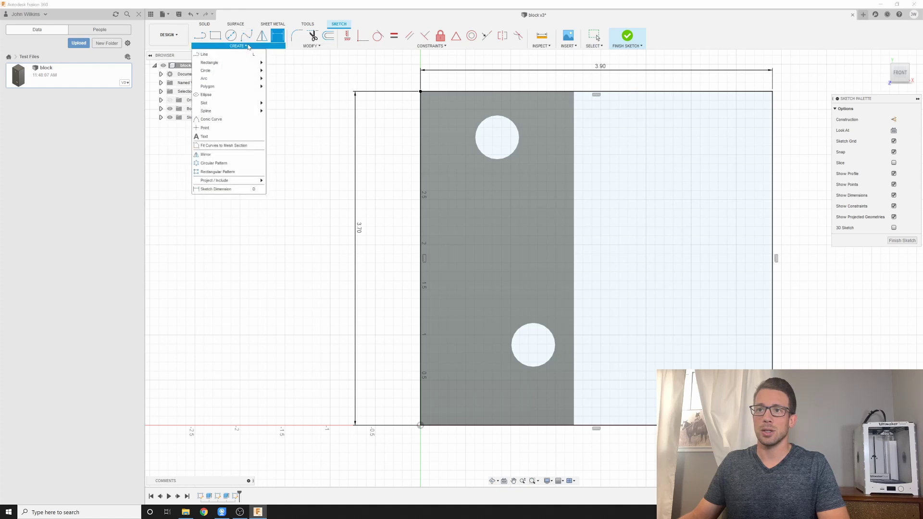
pyautogui.moveTo(240, 181)
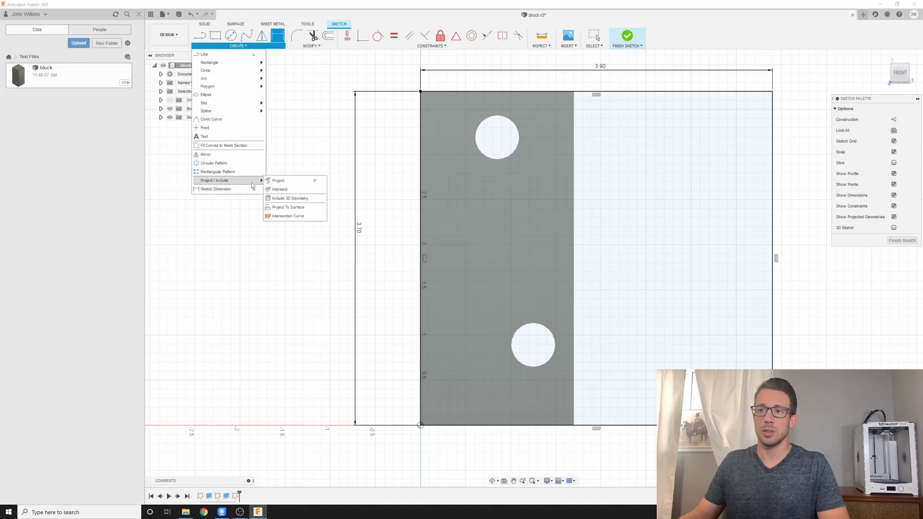
pyautogui.click(278, 182)
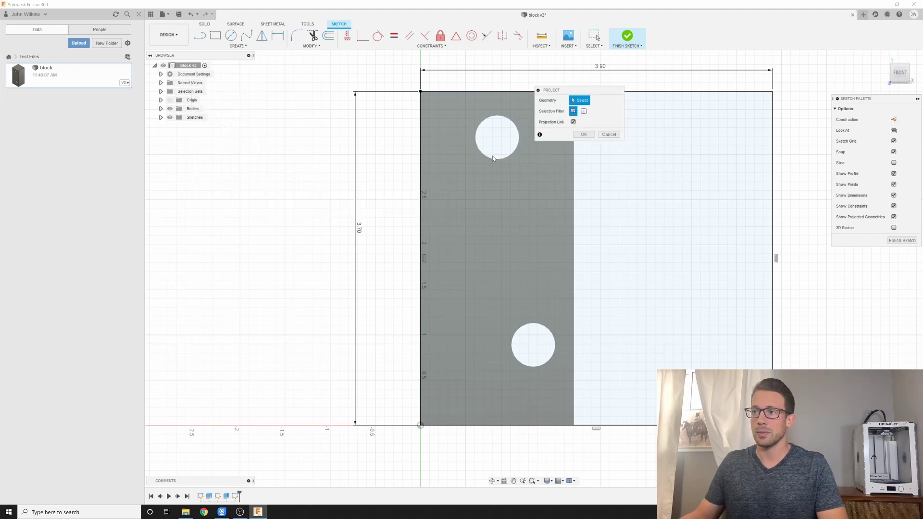
pyautogui.click(493, 161)
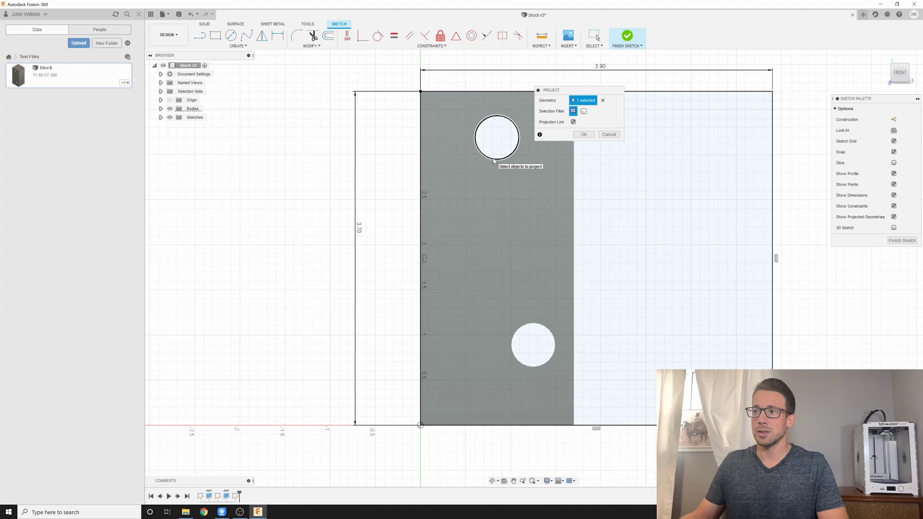
pyautogui.click(539, 319)
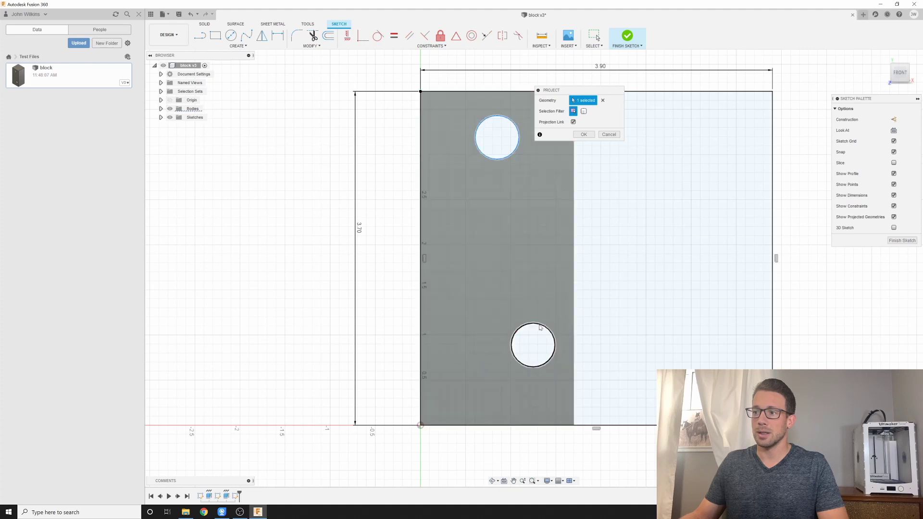
pyautogui.click(583, 135)
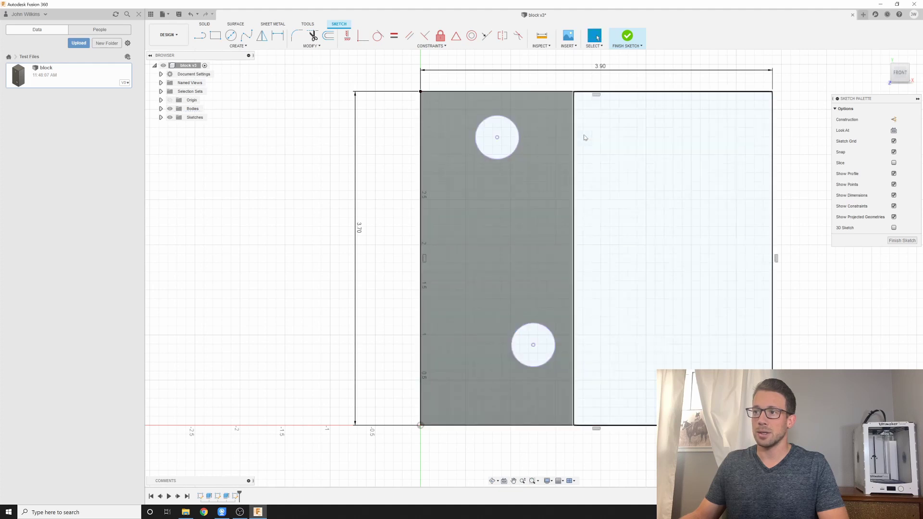
pyautogui.keyDown('shift'); pyautogui.moveTo(694, 195); pyautogui.dragTo(703, 219, button='middle'); pyautogui.keyUp('shift')
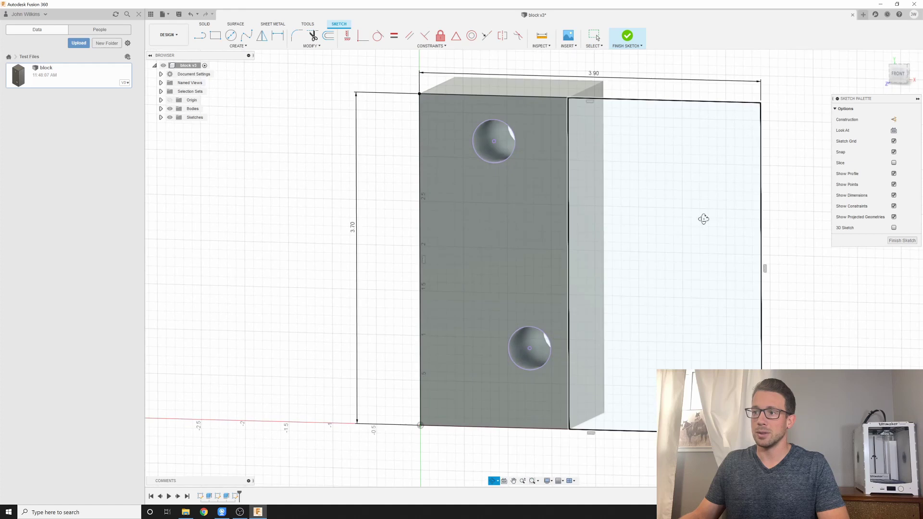
pyautogui.press('Escape')
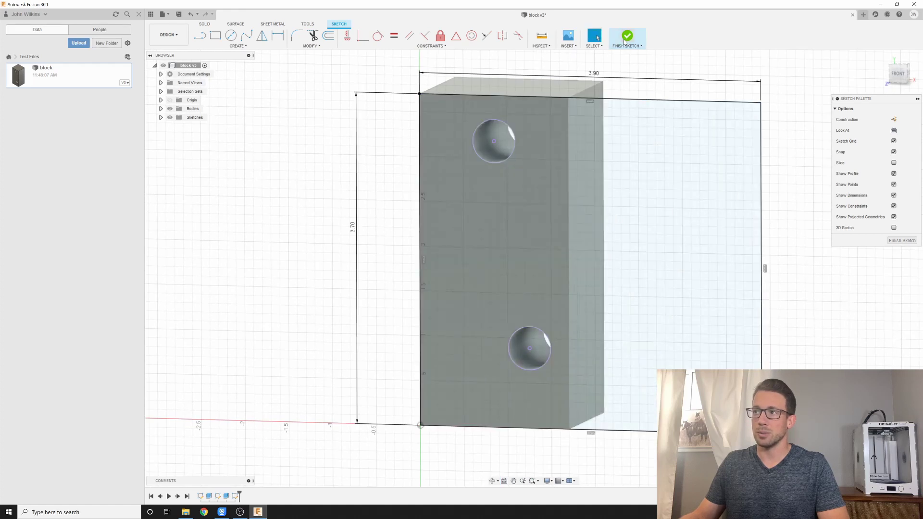
# - Finish the sketch and extrude both profiles 0.25 in as a New Component
pyautogui.click(626, 39)
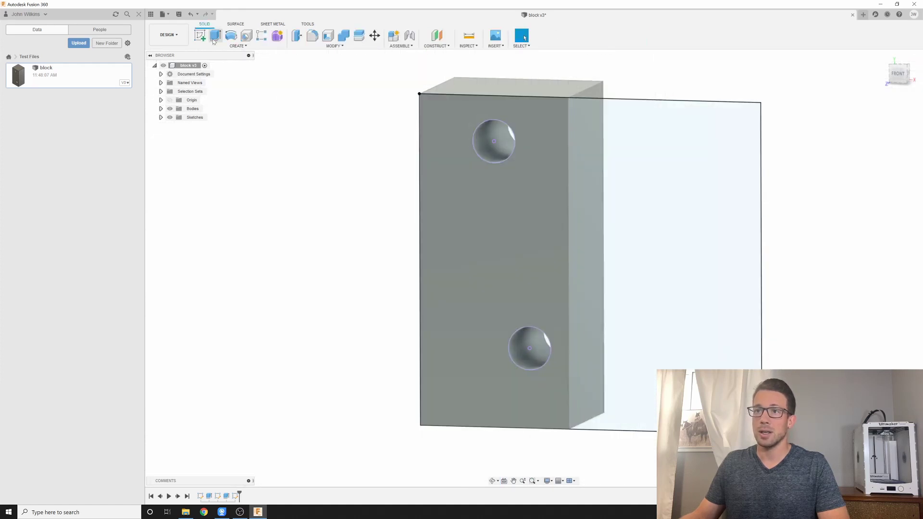
pyautogui.click(215, 38)
pyautogui.moveTo(586, 91); pyautogui.dragTo(876, 102)
pyautogui.click(680, 143)
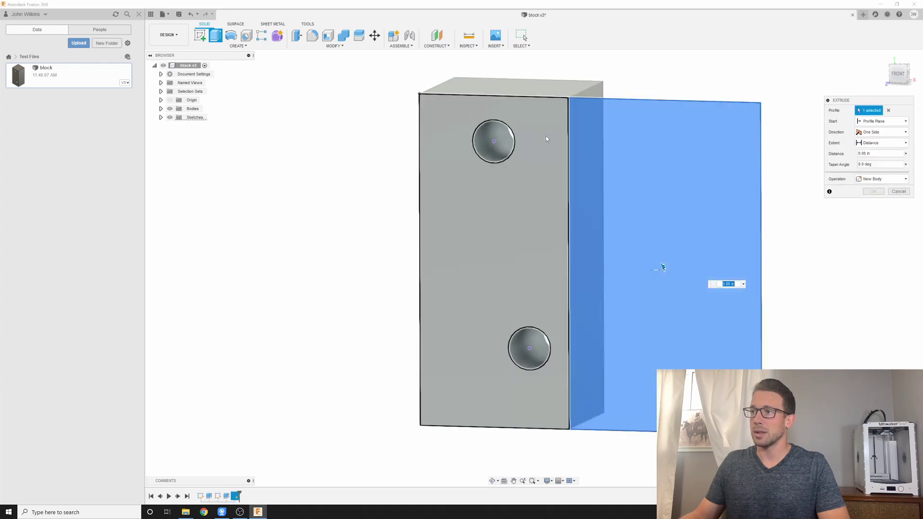
pyautogui.click(546, 139)
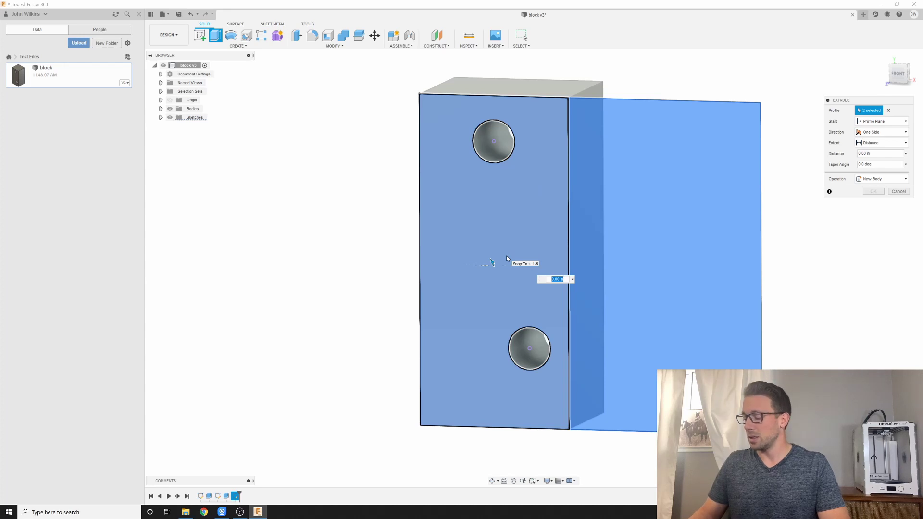
pyautogui.write('.25')
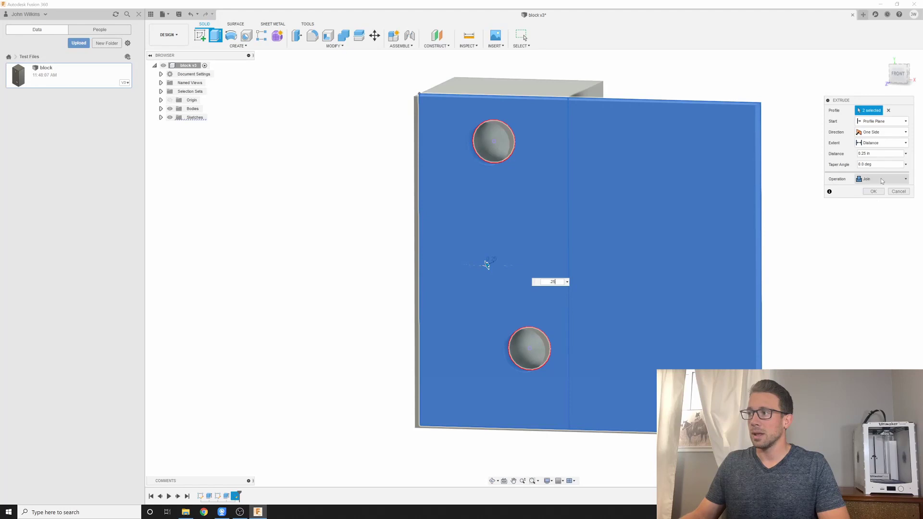
pyautogui.moveTo(858, 102); pyautogui.dragTo(351, 79)
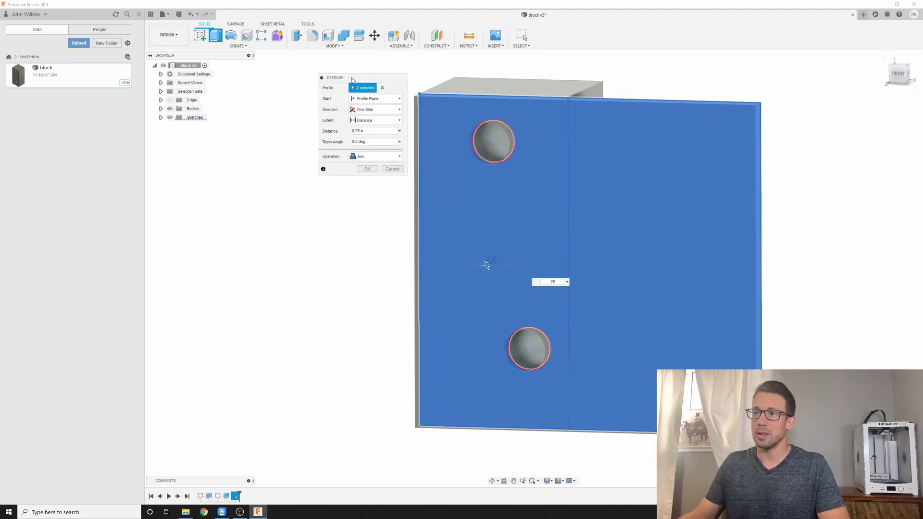
pyautogui.click(377, 159)
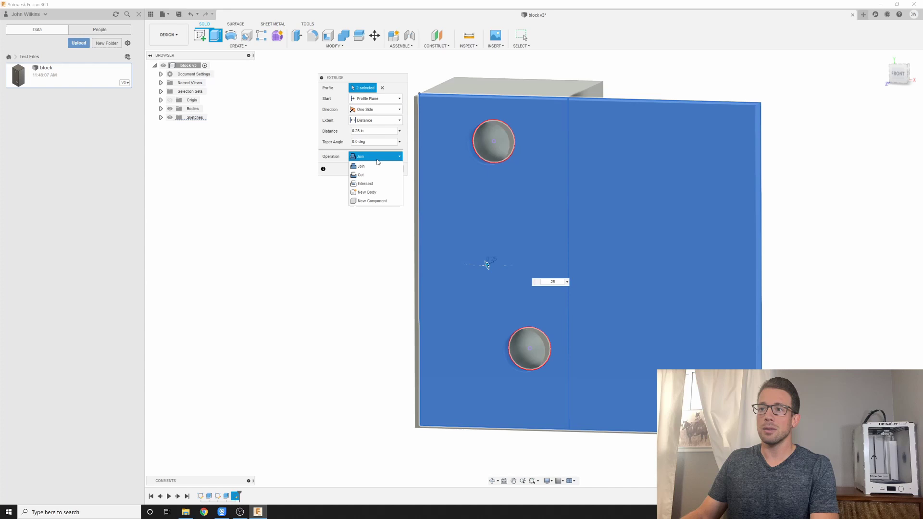
pyautogui.click(374, 202)
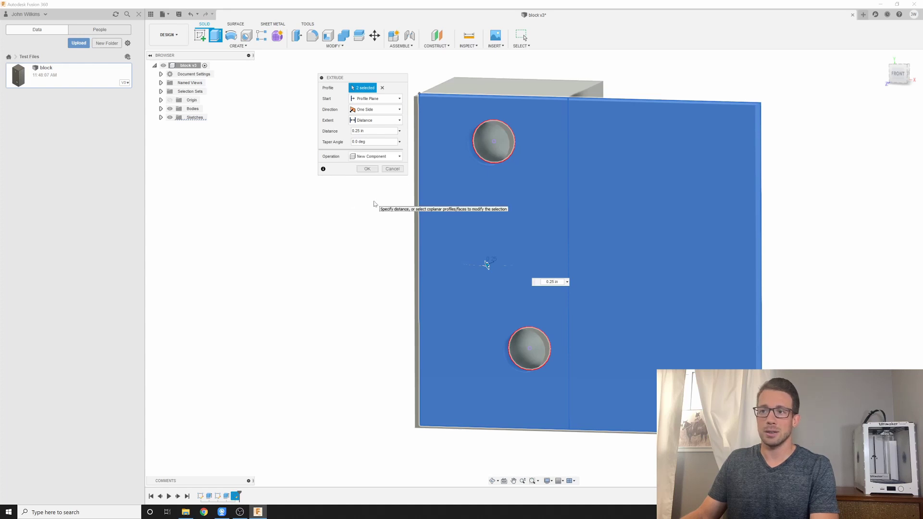
pyautogui.click(367, 169)
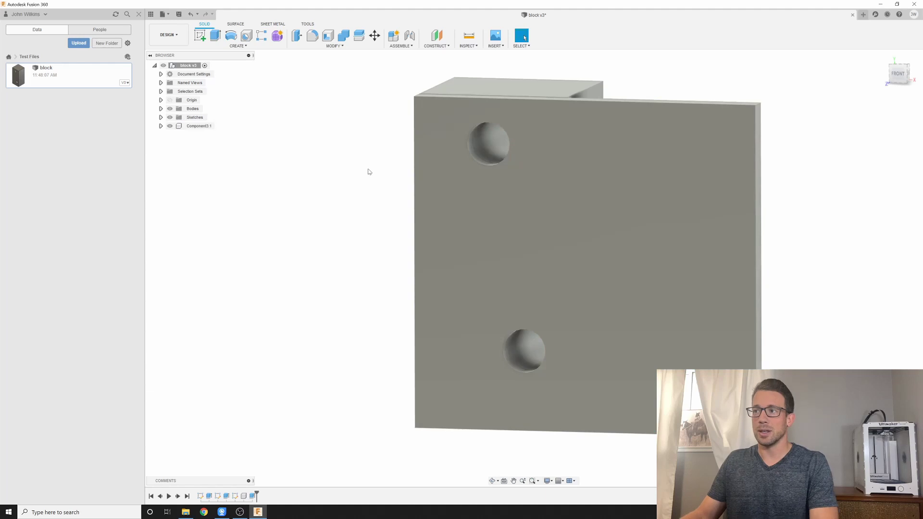
# - Expand and collapse Component3:1 in the browser, then bring up its context menu
pyautogui.keyDown('shift'); pyautogui.moveTo(456, 132); pyautogui.dragTo(455, 141, button='middle'); pyautogui.keyUp('shift')
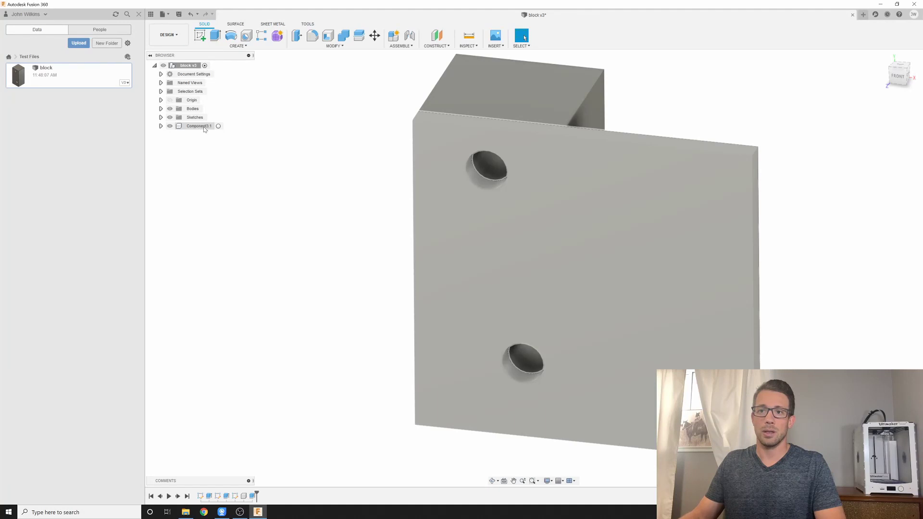
pyautogui.click(161, 126)
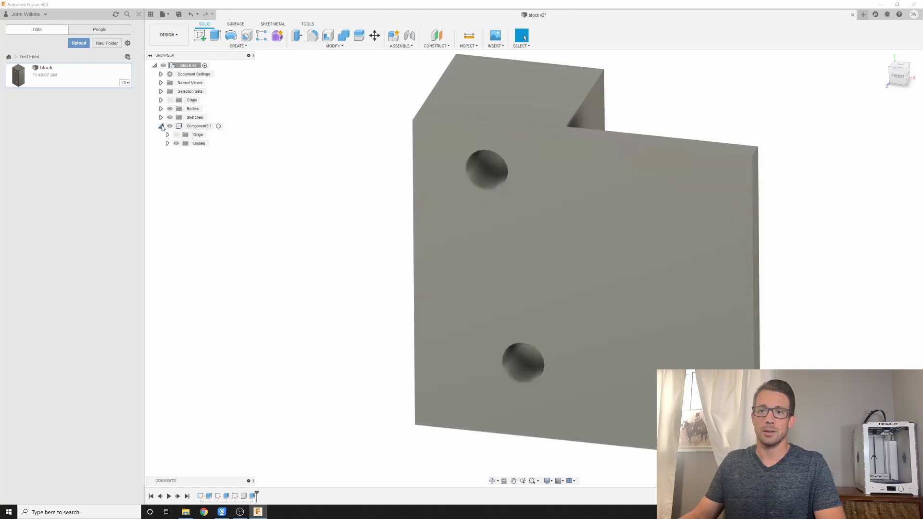
pyautogui.click(161, 125)
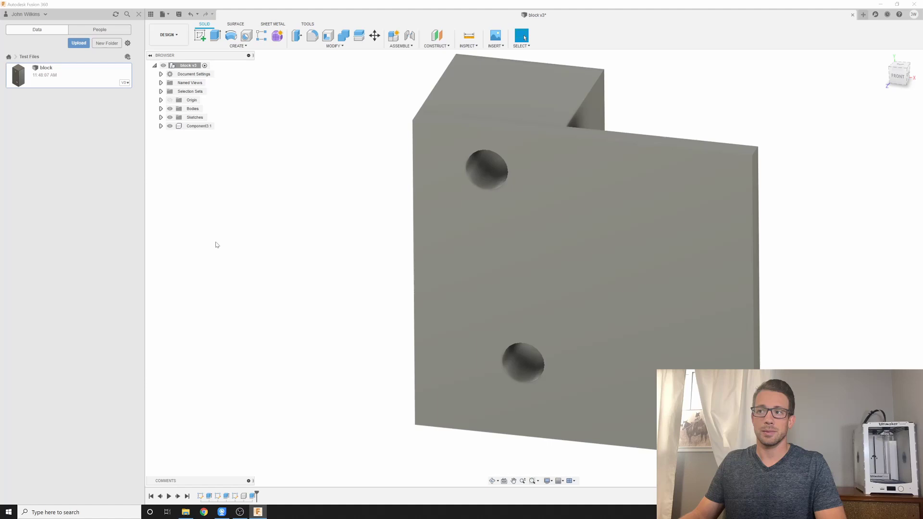
pyautogui.rightClick(197, 127)
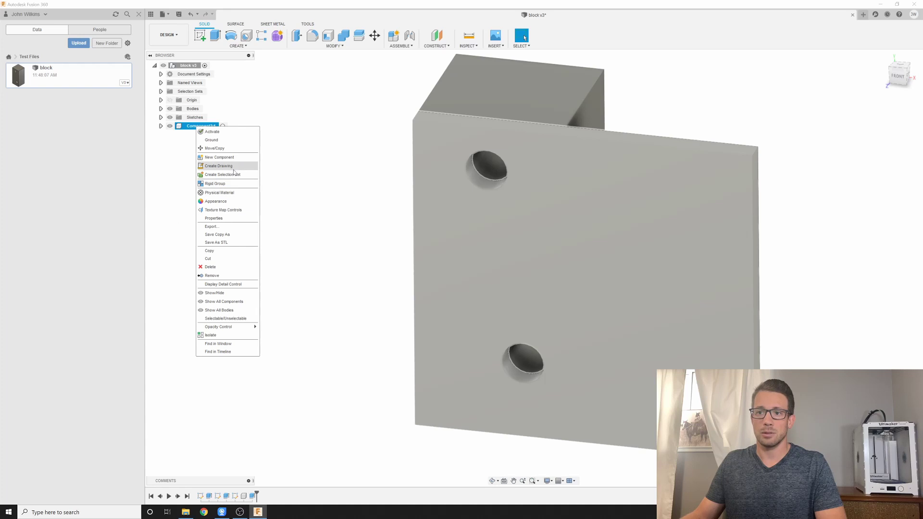
# - Review Component3:1's properties, including its Part Name, and cancel without changes
pyautogui.click(222, 218)
pyautogui.moveTo(827, 101); pyautogui.dragTo(291, 97)
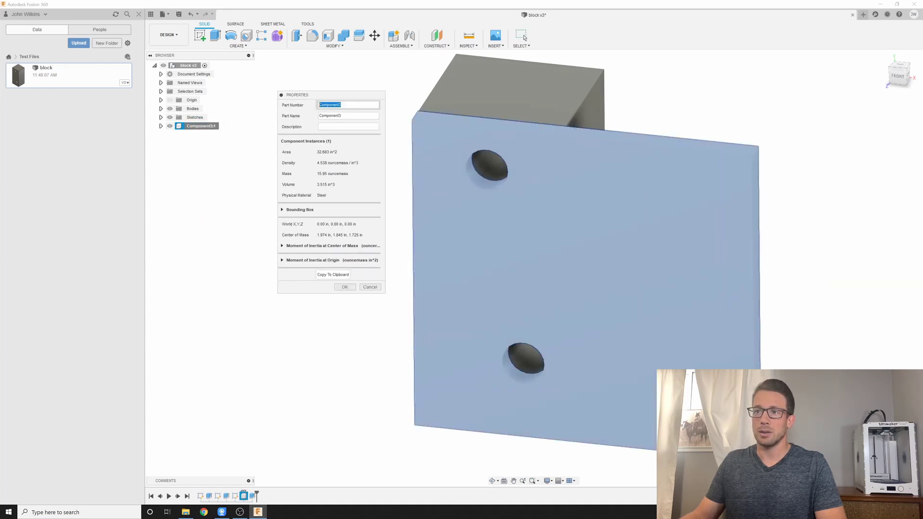
pyautogui.press('Tab')
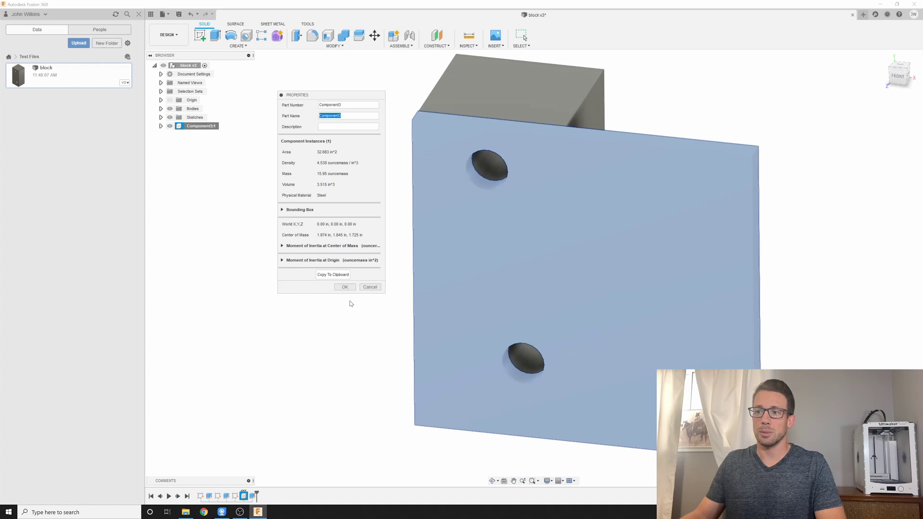
pyautogui.click(371, 287)
pyautogui.click(371, 282)
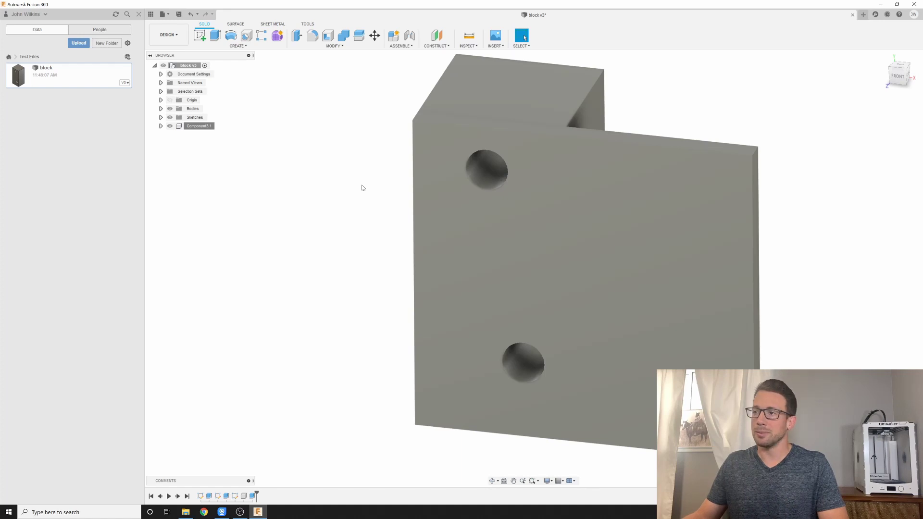
pyautogui.scroll(-1, 357, 166)
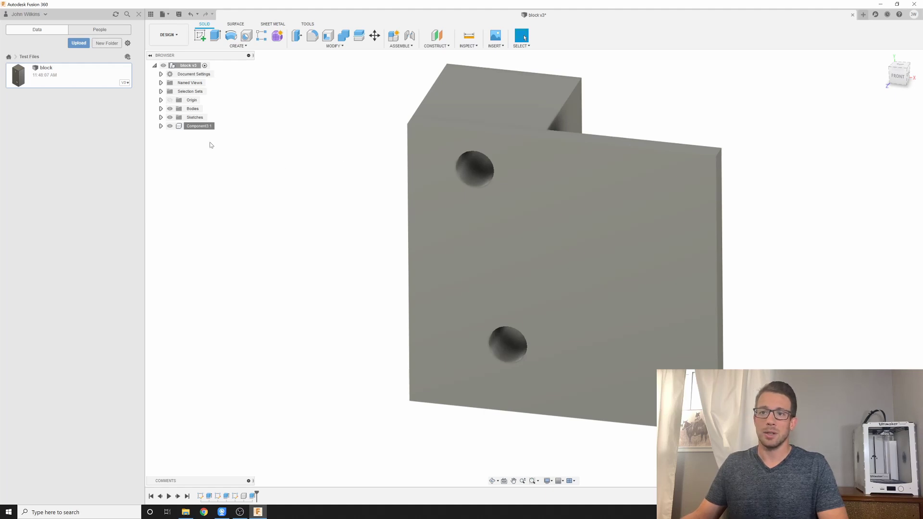
# - Save a copy of Component3:1 as block_Component3 in the Test Files project
pyautogui.rightClick(199, 126)
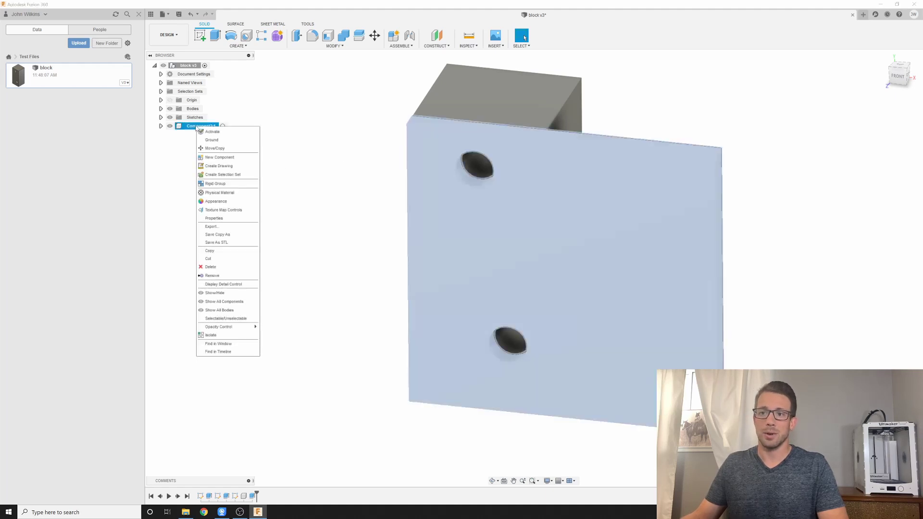
pyautogui.click(223, 235)
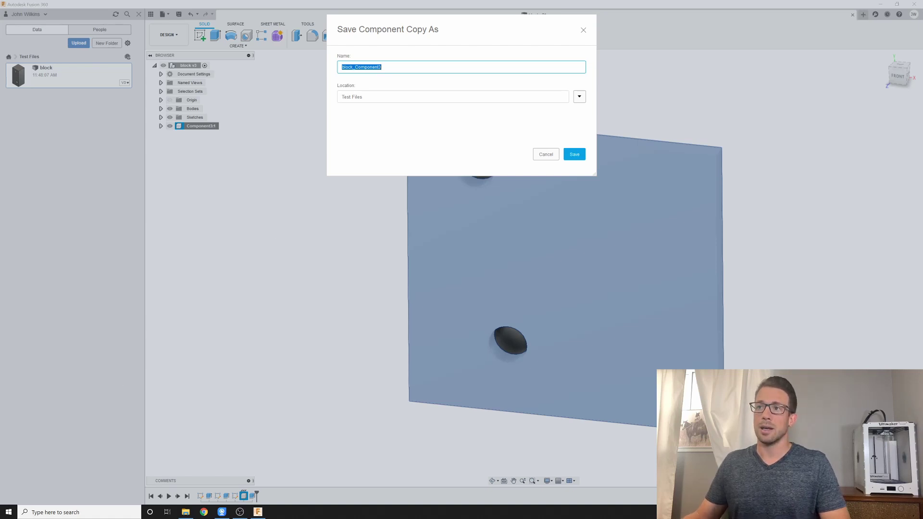
pyautogui.moveTo(420, 22); pyautogui.dragTo(422, 28)
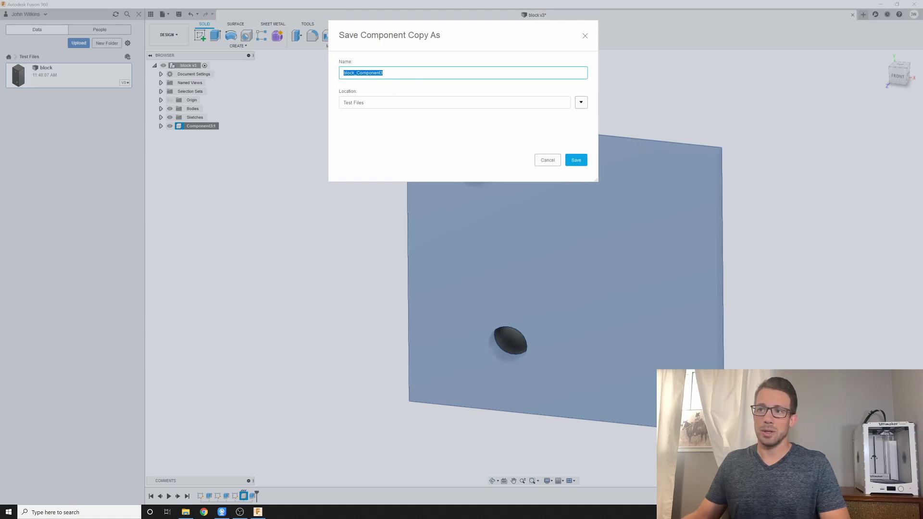
pyautogui.click(579, 161)
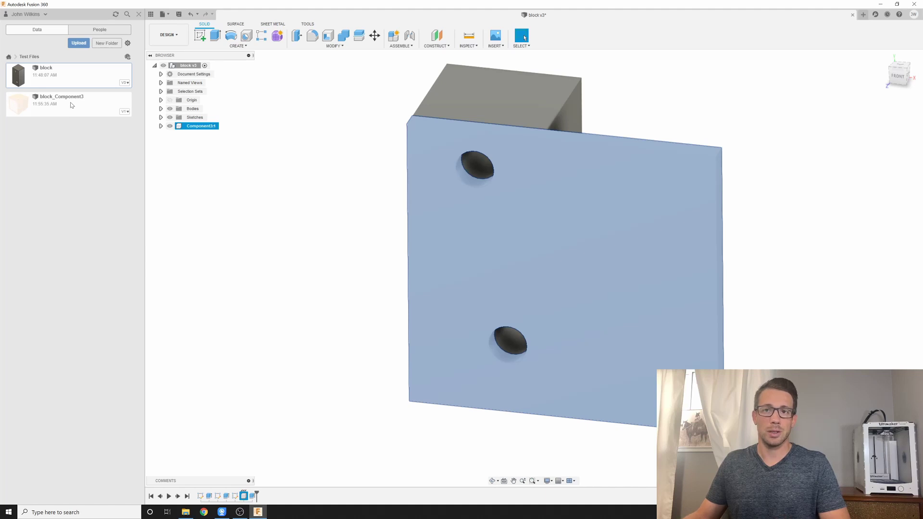
# - Open block_Component3, edit and finish its sketch, save a new version, and close it
pyautogui.doubleClick(71, 104)
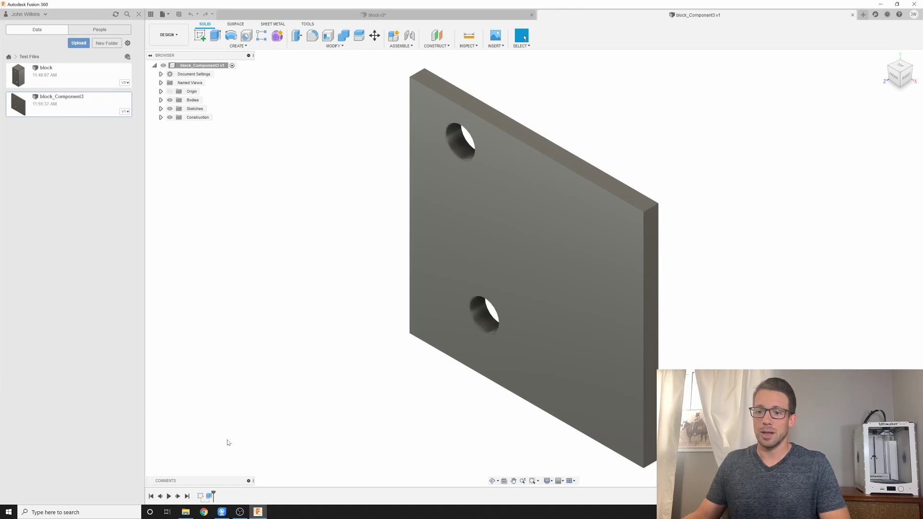
pyautogui.rightClick(201, 497)
pyautogui.click(231, 427)
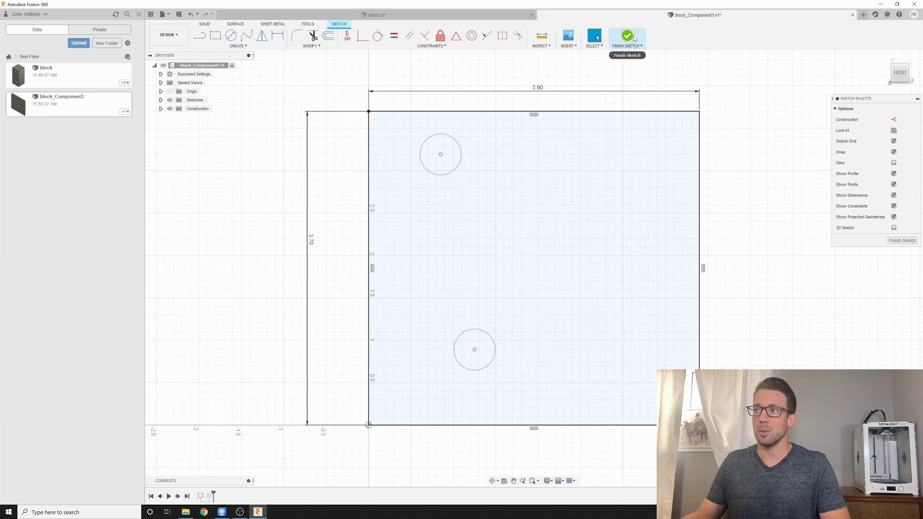
pyautogui.click(620, 35)
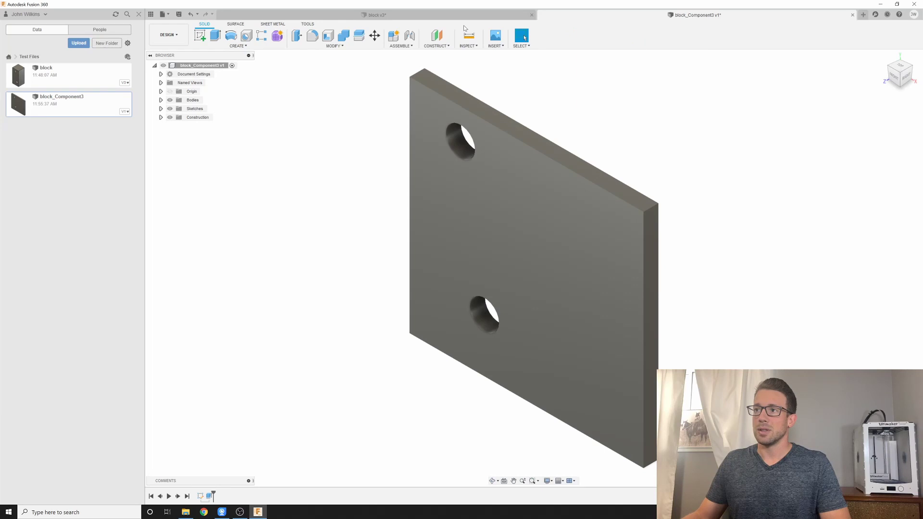
pyautogui.click(182, 18)
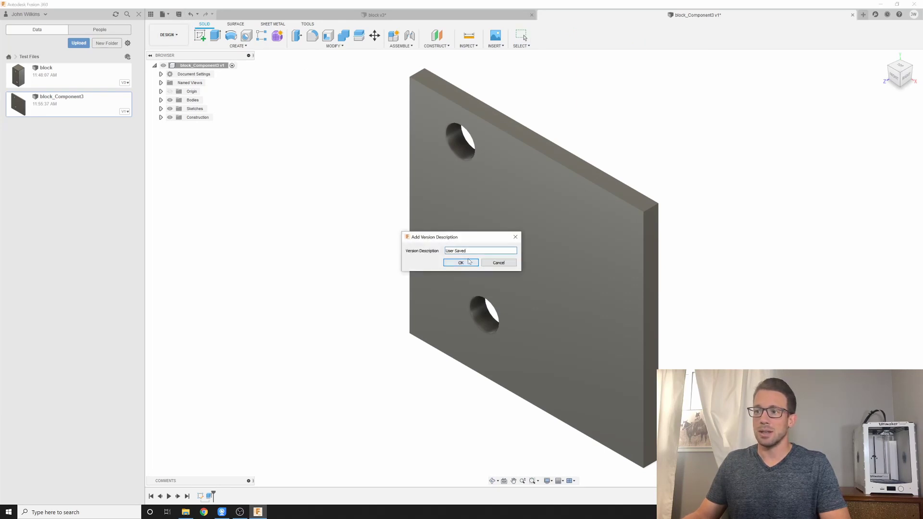
pyautogui.click(460, 263)
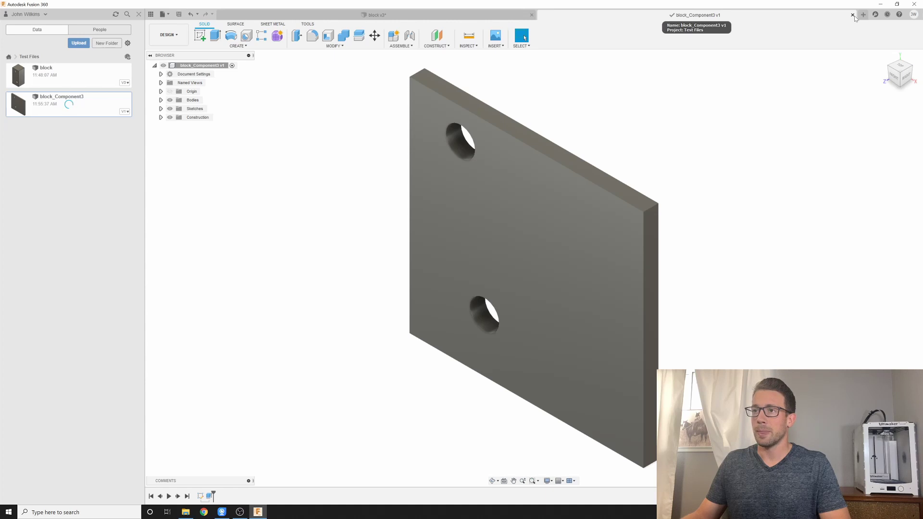
pyautogui.click(853, 15)
# - Open block_Component3 again and start editing the plate's sketch
pyautogui.click(725, 113)
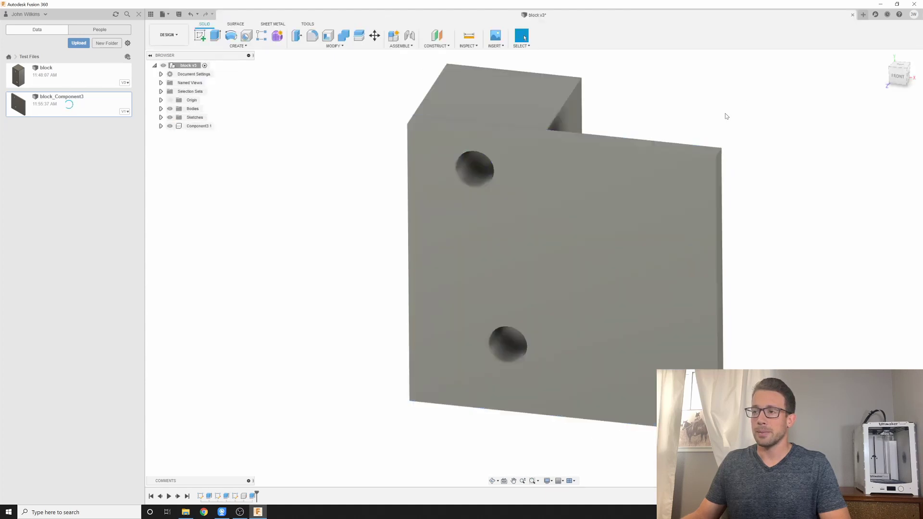
pyautogui.keyDown('shift'); pyautogui.moveTo(726, 113); pyautogui.dragTo(769, 237, button='middle'); pyautogui.keyUp('shift')
pyautogui.keyDown('shift'); pyautogui.moveTo(729, 294); pyautogui.dragTo(625, 289, button='middle'); pyautogui.keyUp('shift')
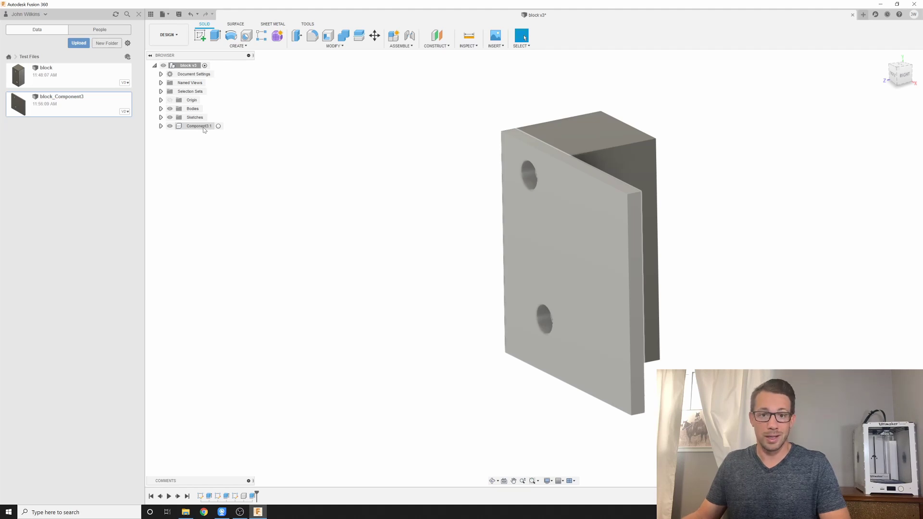
pyautogui.doubleClick(82, 100)
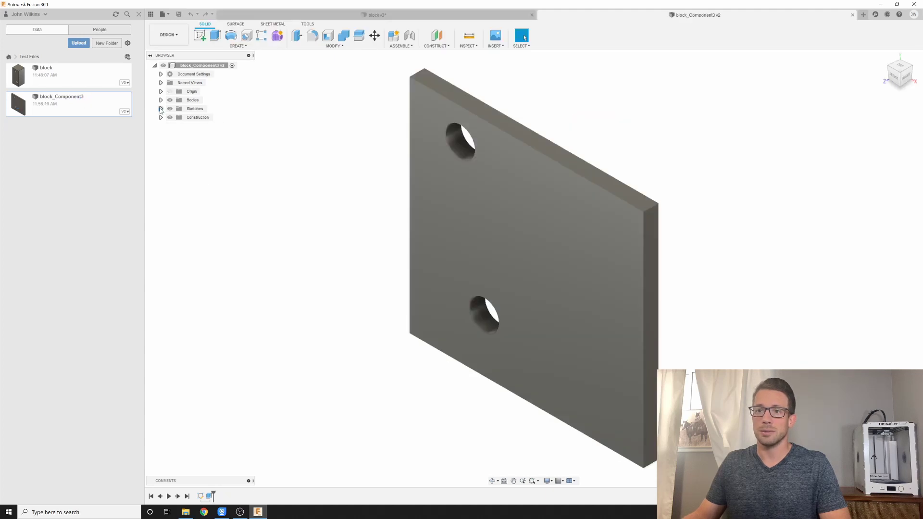
pyautogui.rightClick(201, 497)
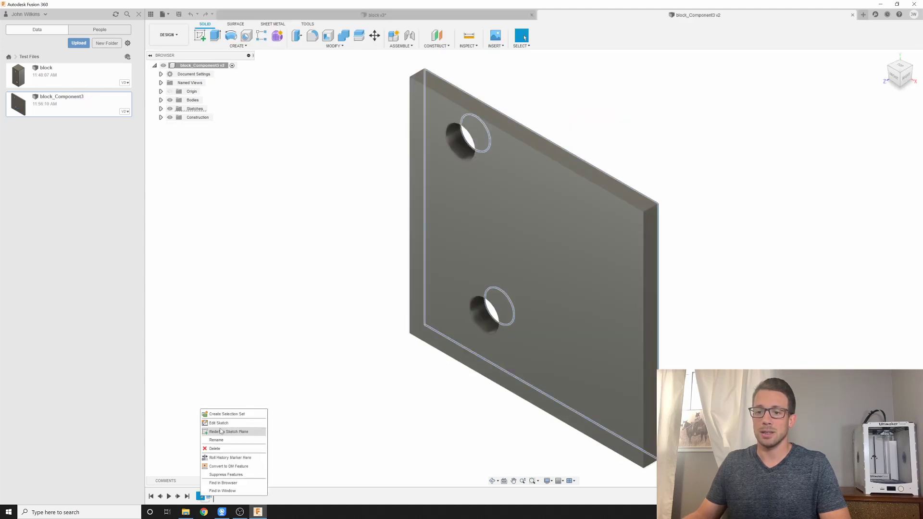
pyautogui.click(218, 422)
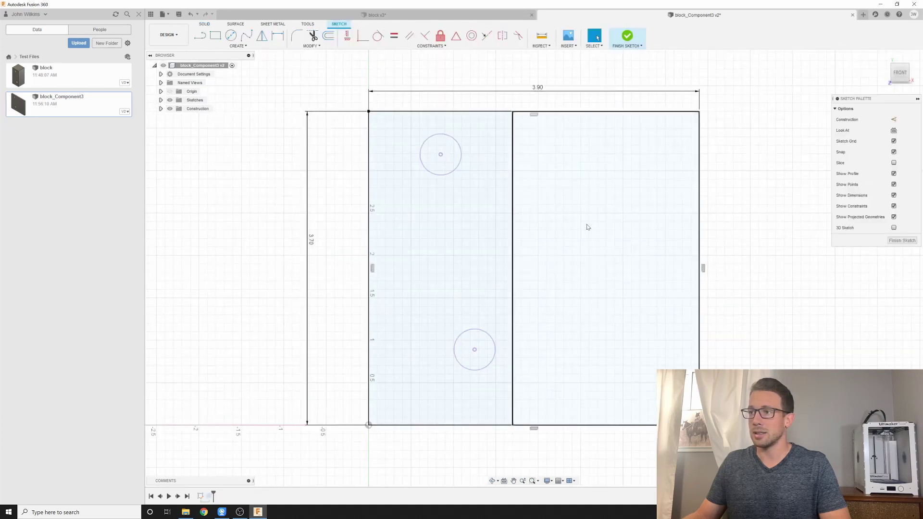
# - Change the 3.90 width dimension to 2.50, finish the sketch, and save a new version
pyautogui.doubleClick(538, 87)
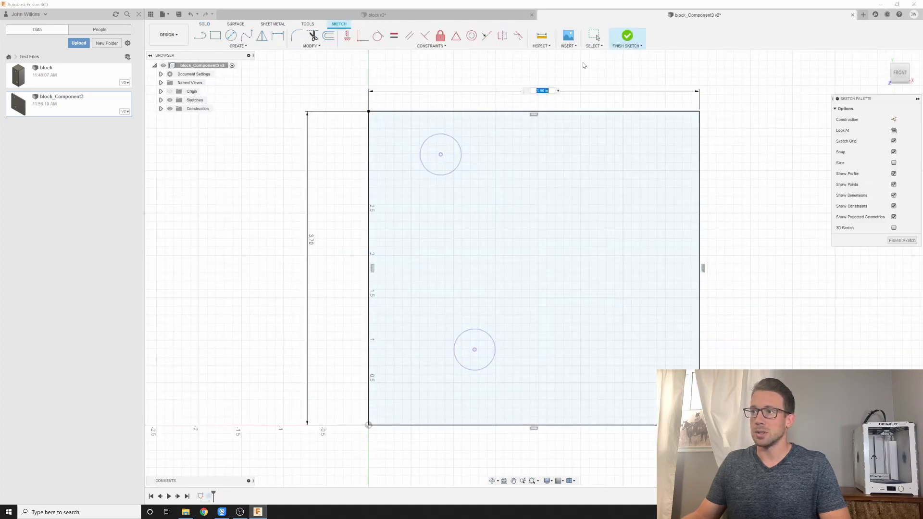
pyautogui.write('2')
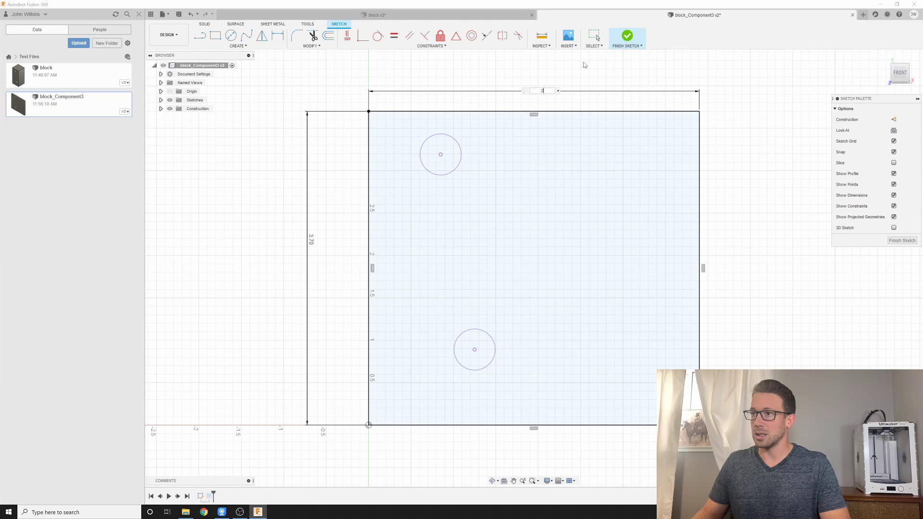
pyautogui.write('.5')
pyautogui.press('Return')
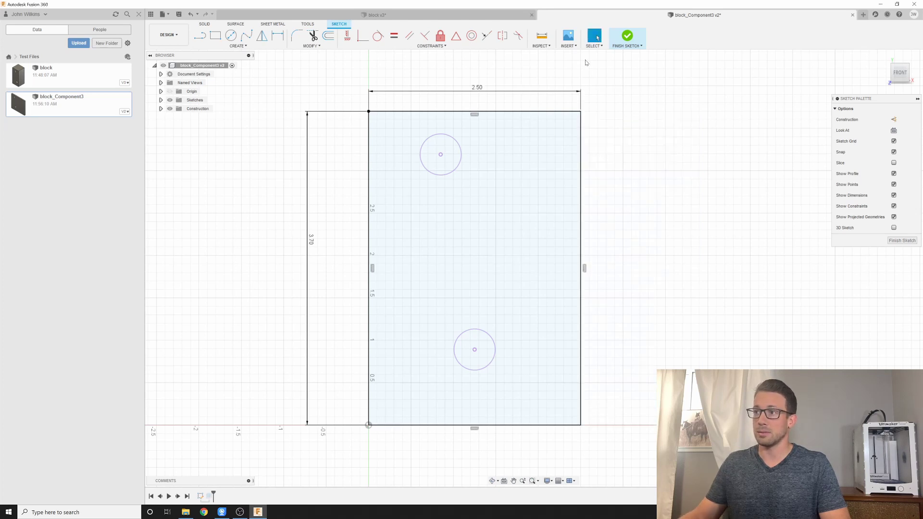
pyautogui.click(633, 42)
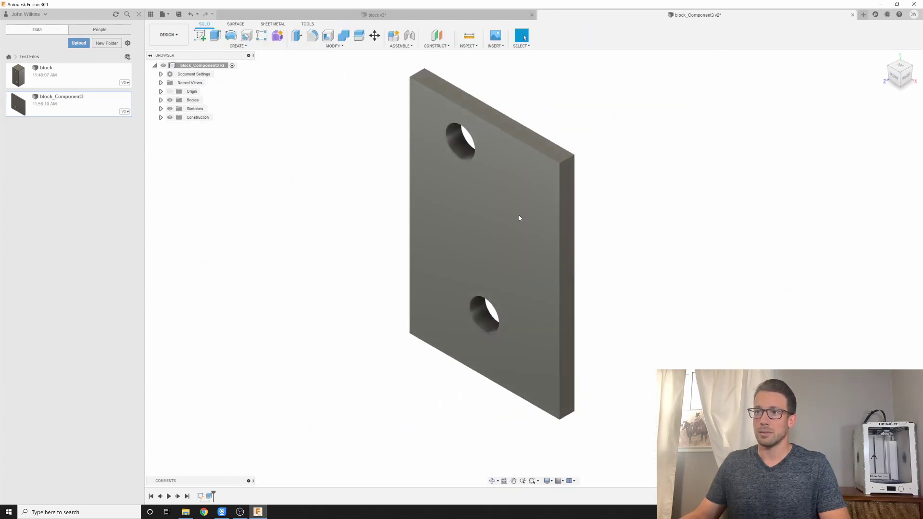
pyautogui.click(178, 14)
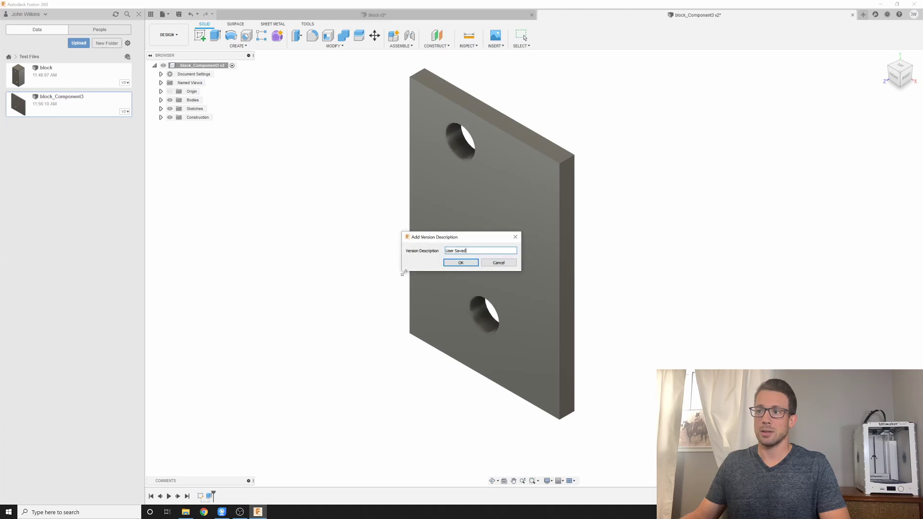
pyautogui.click(460, 263)
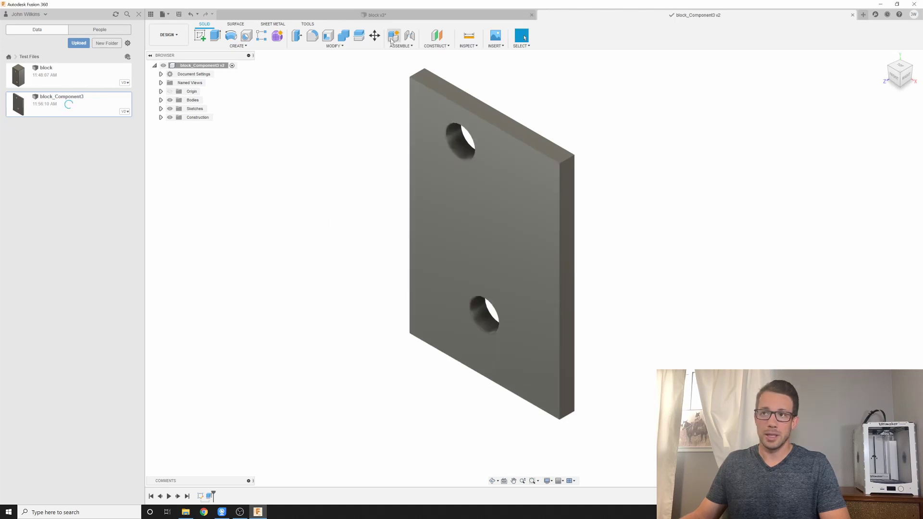
# - In the block v3 tab, remove Component3:1 via the browser's right-click menu
pyautogui.click(398, 17)
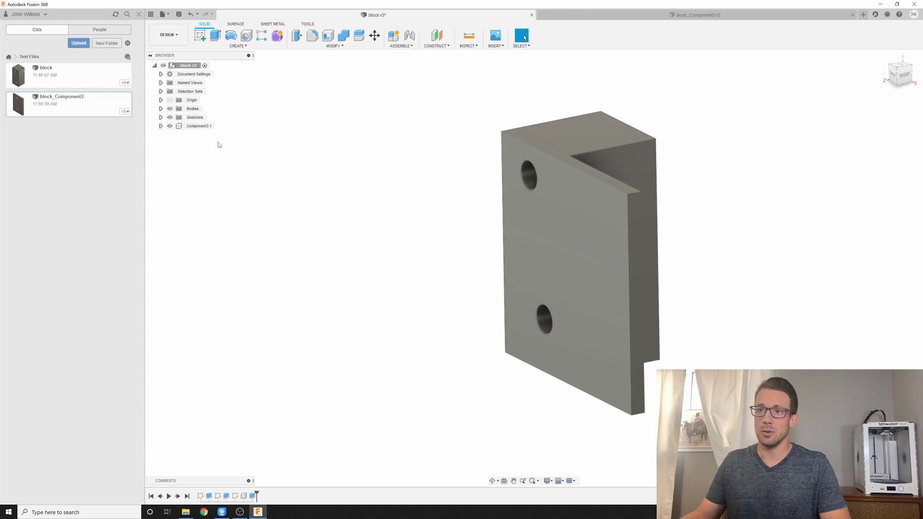
pyautogui.rightClick(197, 128)
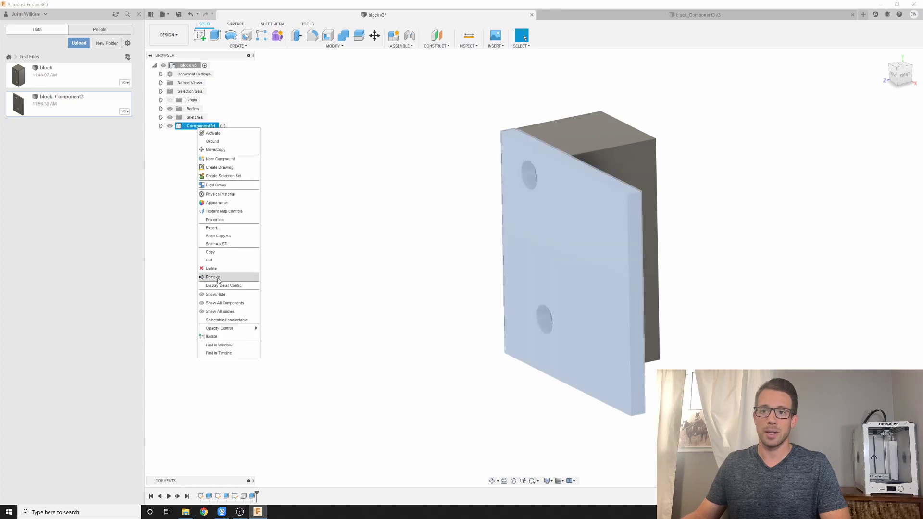
pyautogui.click(217, 279)
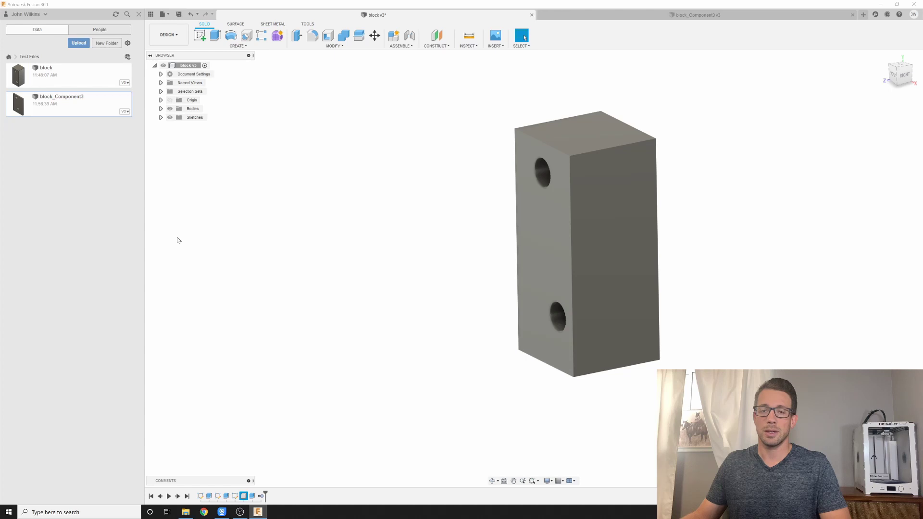
# - Insert the saved block_Component3 plate into the block, placed against its front face
pyautogui.moveTo(70, 108); pyautogui.dragTo(284, 177)
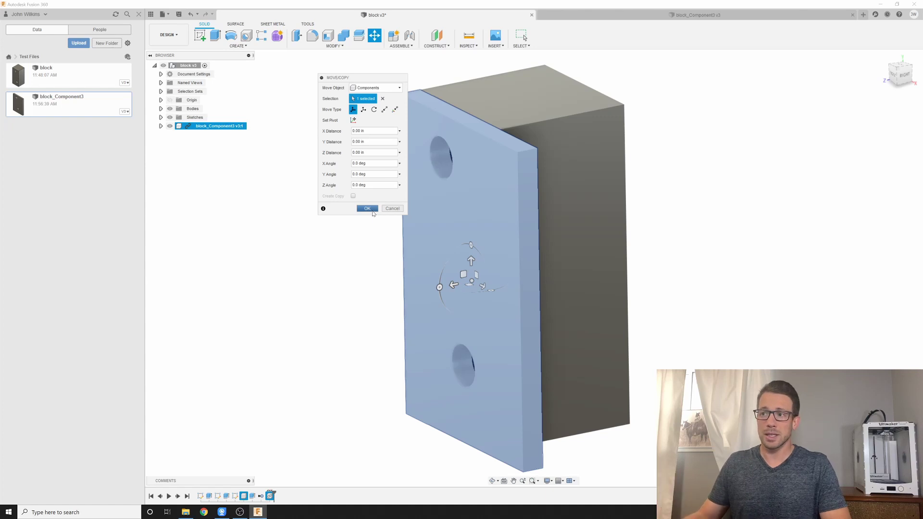
pyautogui.click(367, 209)
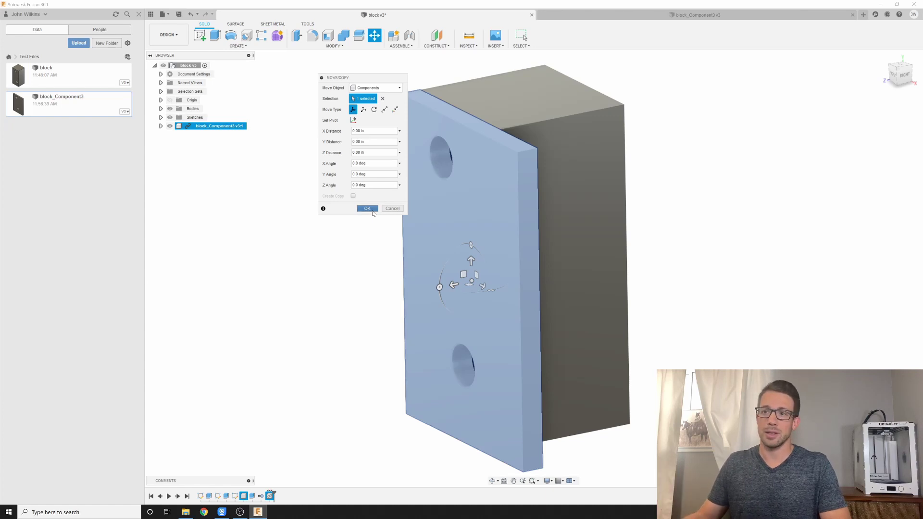
pyautogui.moveTo(350, 245)
pyautogui.keyDown('shift'); pyautogui.mouseDown(button='middle')
pyautogui.moveTo(379, 239)
pyautogui.moveTo(355, 241)
pyautogui.mouseUp(button='middle'); pyautogui.keyUp('shift')
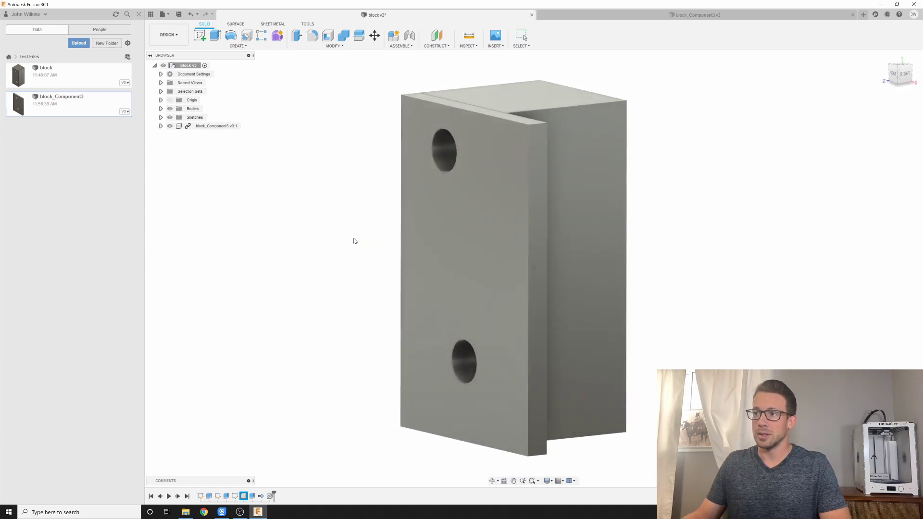
# - Change the plate sketch's 2.50 width dimension to 6 inches
pyautogui.click(676, 16)
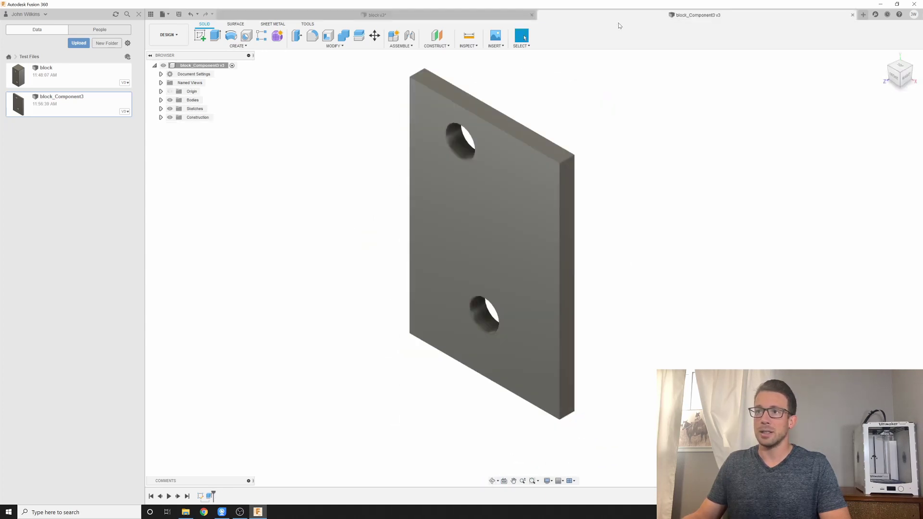
pyautogui.rightClick(201, 496)
pyautogui.click(231, 427)
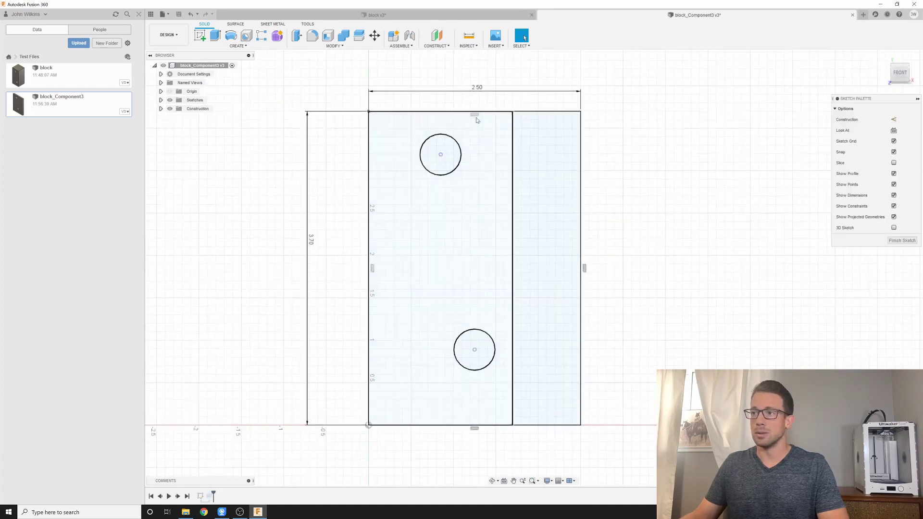
pyautogui.doubleClick(479, 88)
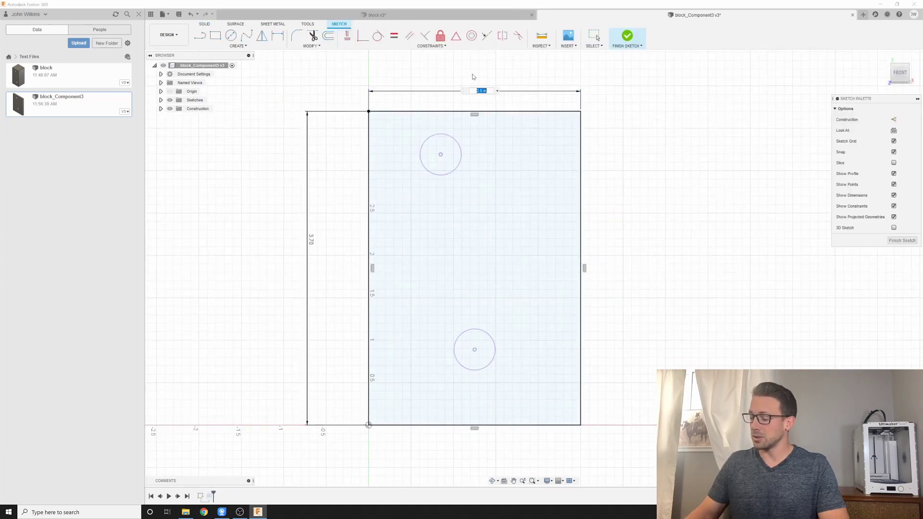
pyautogui.write('6')
pyautogui.press('Return')
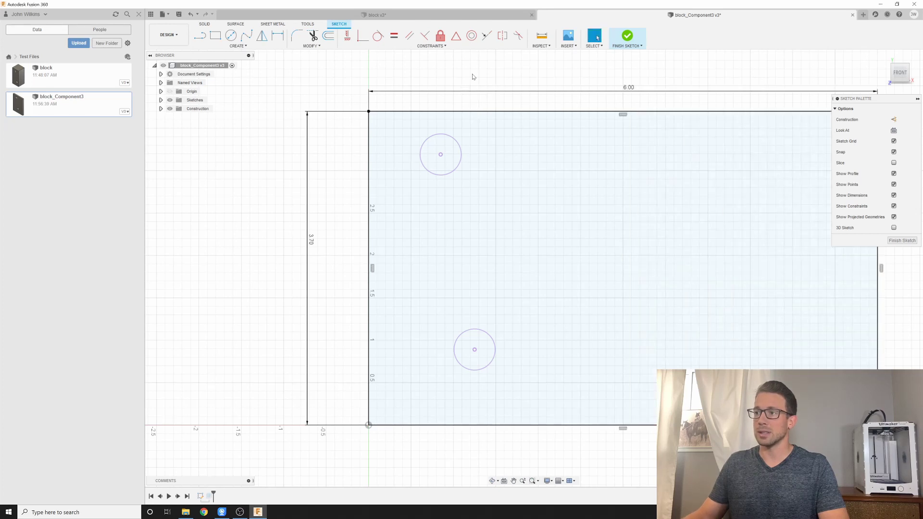
pyautogui.click(624, 40)
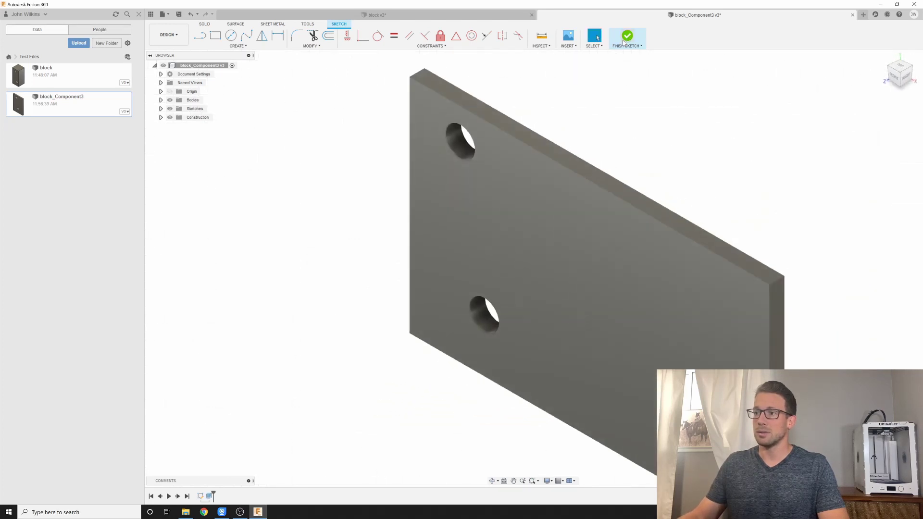
# - Save the widened block_Component3 plate as a new version
pyautogui.click(180, 15)
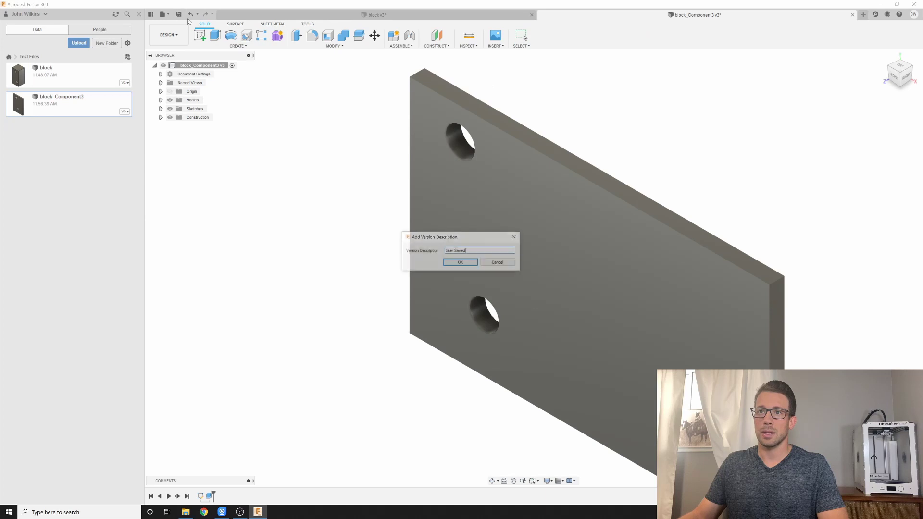
pyautogui.click(462, 262)
pyautogui.click(379, 14)
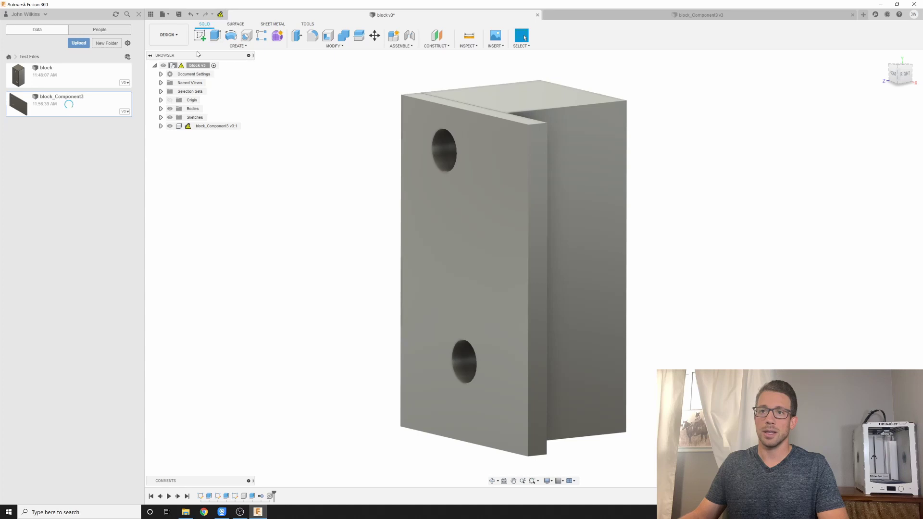
# - Update the linked block_Component3 plate in the block to its latest version
pyautogui.click(220, 14)
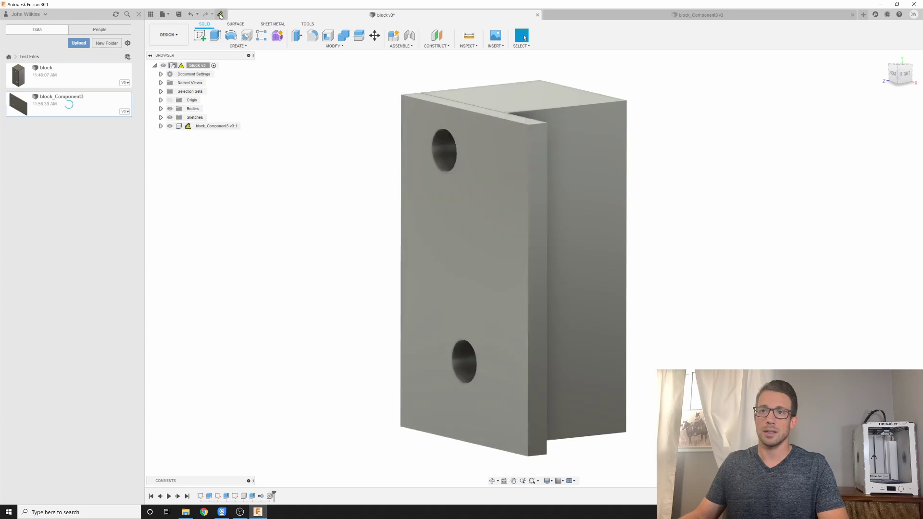